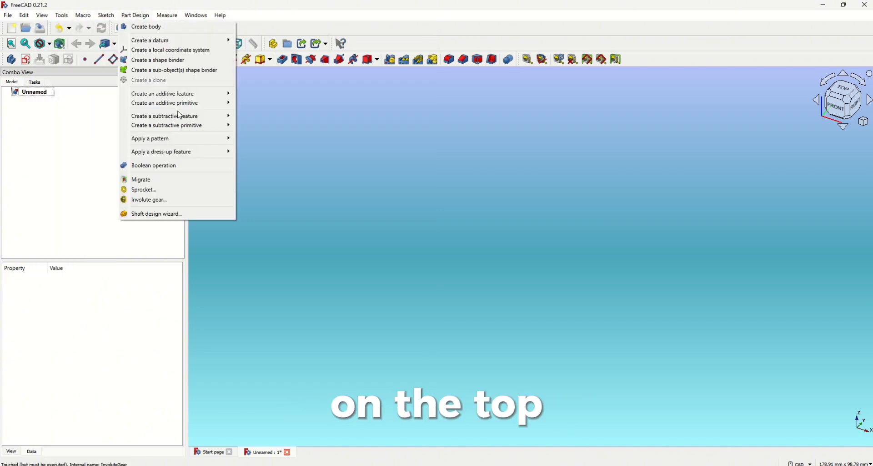
Step: Create an involute gear and view its profile from the top
{"action": "left_click", "coordinate": [123, 203]}
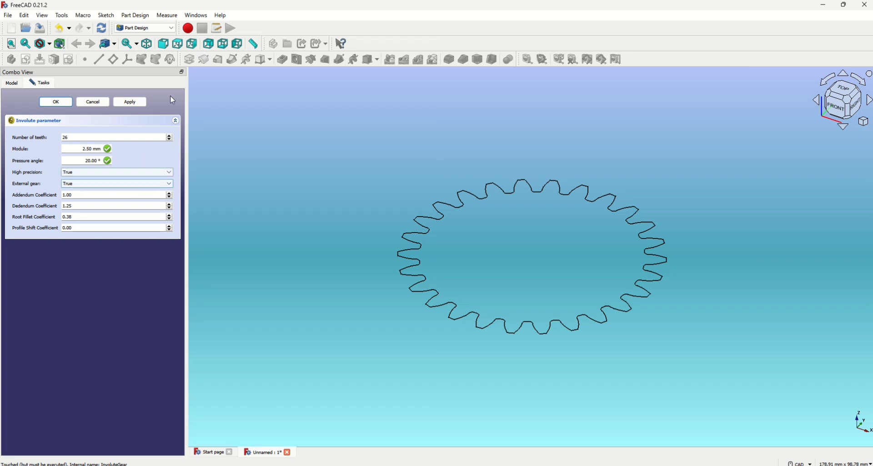
{"action": "left_click", "coordinate": [839, 93]}
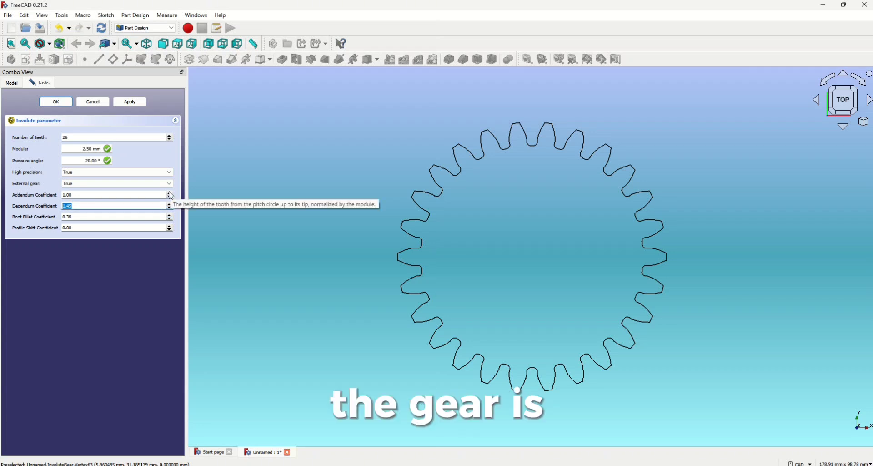
Step: Try an addendum coefficient of 1.80 on the gear and reduce it to 0.95
{"action": "left_click", "coordinate": [170, 195]}
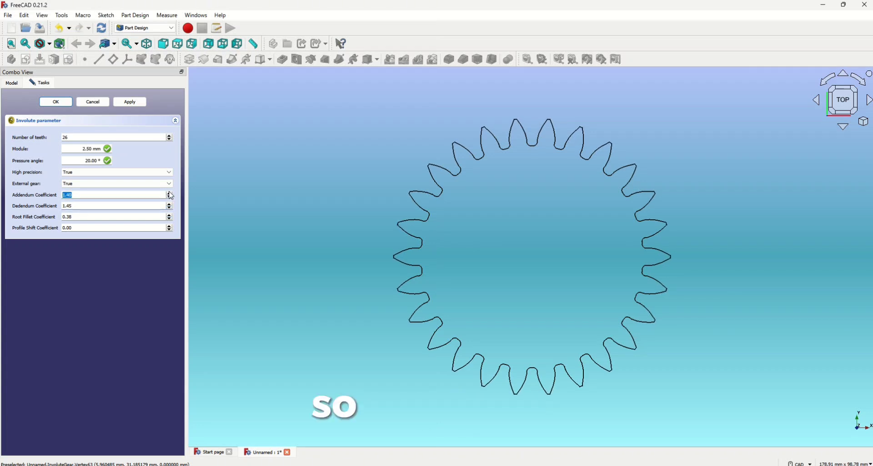
{"action": "scroll", "coordinate": [172, 196], "scroll_direction": "up", "scroll_amount": 4}
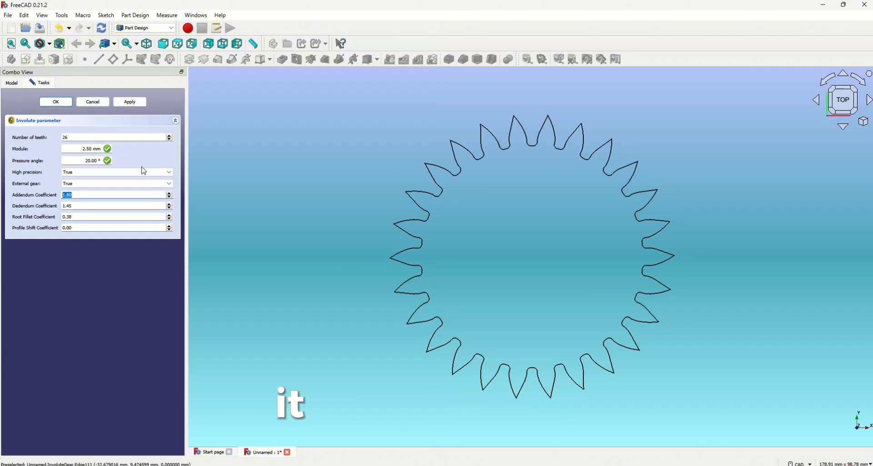
{"action": "scroll", "coordinate": [171, 200], "scroll_direction": "down", "scroll_amount": 7}
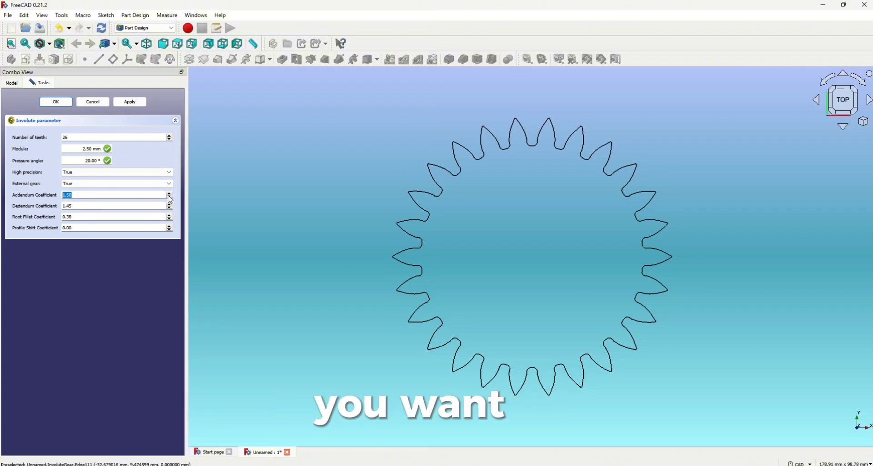
{"action": "scroll", "coordinate": [171, 200], "scroll_direction": "down", "scroll_amount": 10}
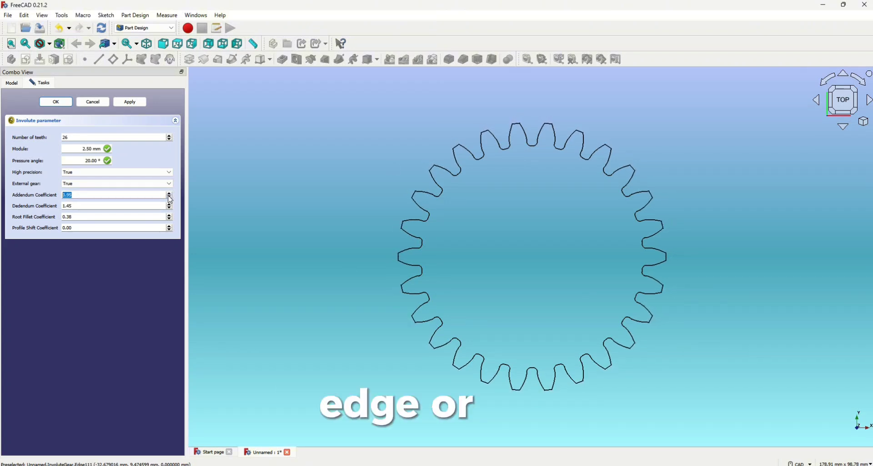
Step: Try raising the gear's addendum coefficient to 3.40 to exaggerate the tooth tips
{"action": "left_click", "coordinate": [170, 195]}
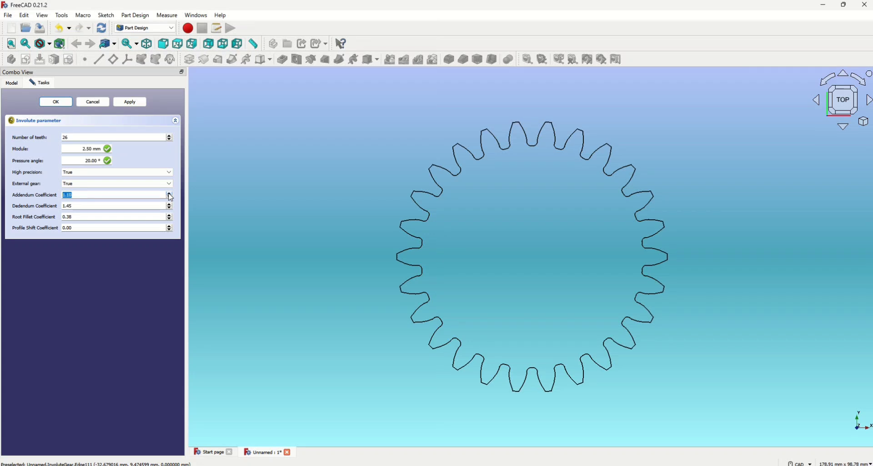
{"action": "scroll", "coordinate": [171, 197], "scroll_direction": "up", "scroll_amount": 13}
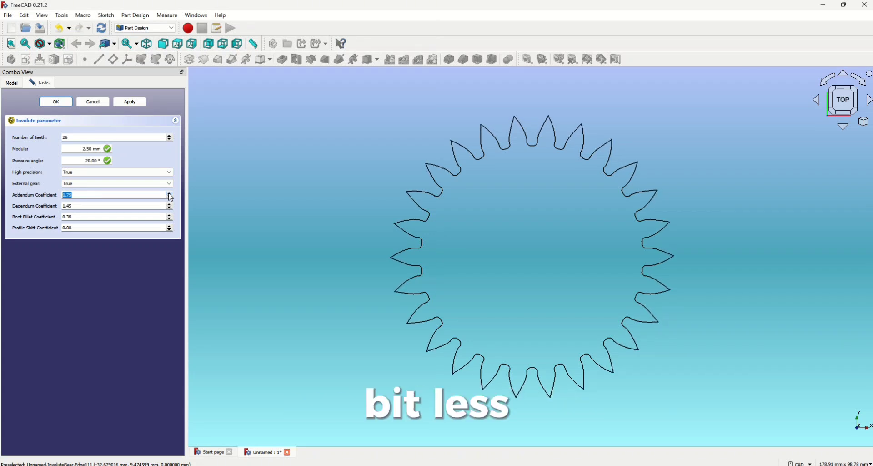
{"action": "scroll", "coordinate": [171, 197], "scroll_direction": "up", "scroll_amount": 3}
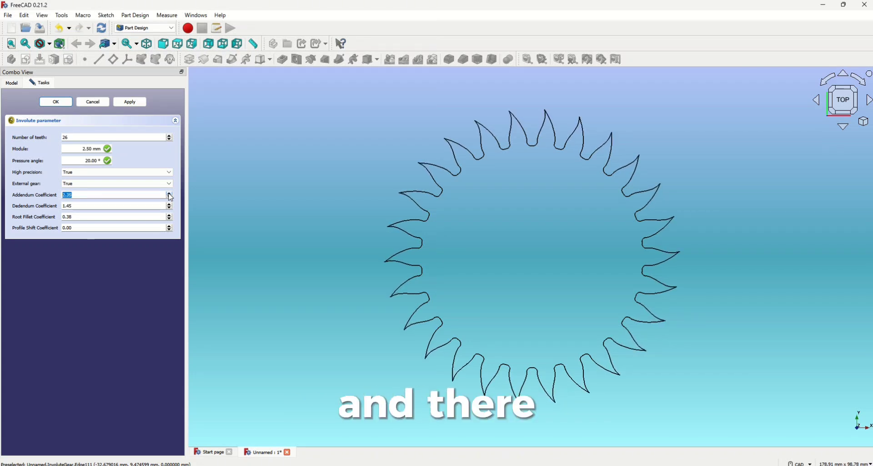
{"action": "scroll", "coordinate": [171, 198], "scroll_direction": "up", "scroll_amount": 3}
{"action": "scroll", "coordinate": [171, 198], "scroll_direction": "up", "scroll_amount": 11}
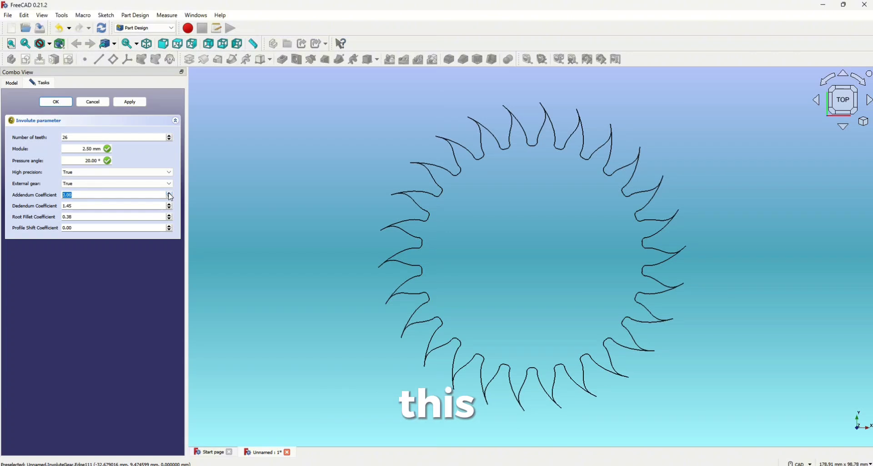
{"action": "right_click", "coordinate": [171, 197]}
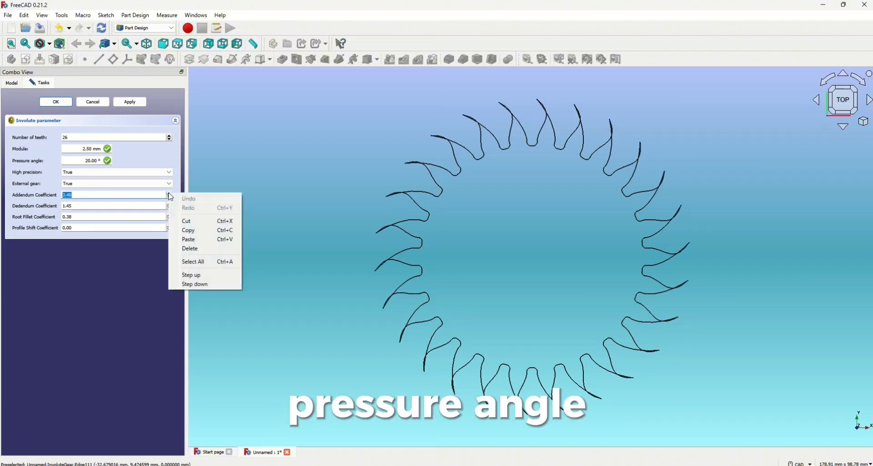
{"action": "left_click", "coordinate": [155, 196]}
Step: Reduce the gear's addendum coefficient to 1.90
{"action": "scroll", "coordinate": [171, 201], "scroll_direction": "down", "scroll_amount": 1}
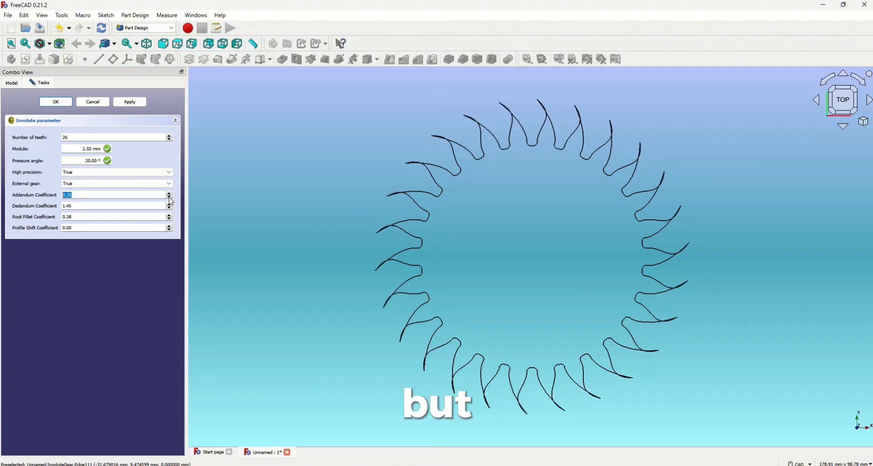
{"action": "scroll", "coordinate": [171, 200], "scroll_direction": "down", "scroll_amount": 15}
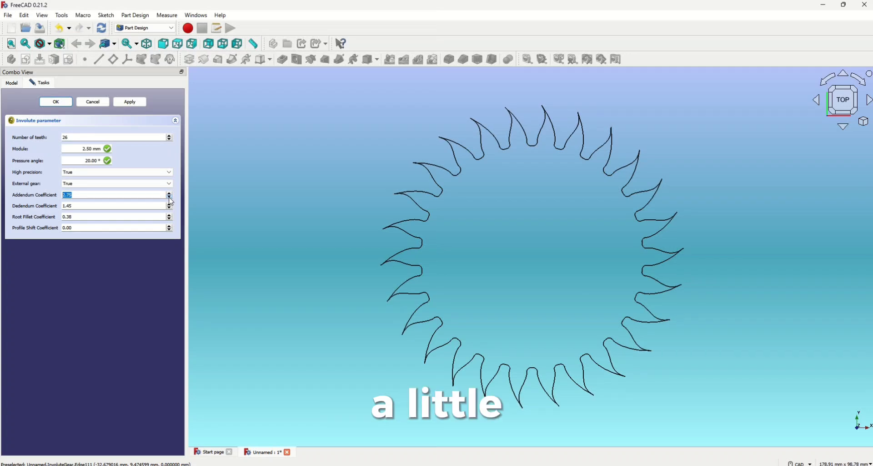
{"action": "scroll", "coordinate": [171, 201], "scroll_direction": "down", "scroll_amount": 13}
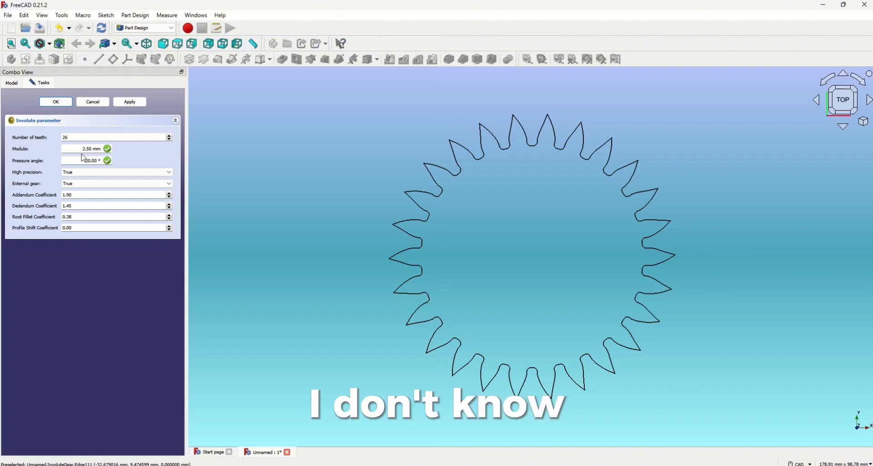
Step: Try a pressure angle of 46°, close the error report, and reduce the angle to 24°
{"action": "scroll", "coordinate": [83, 158], "scroll_direction": "up", "scroll_amount": 20}
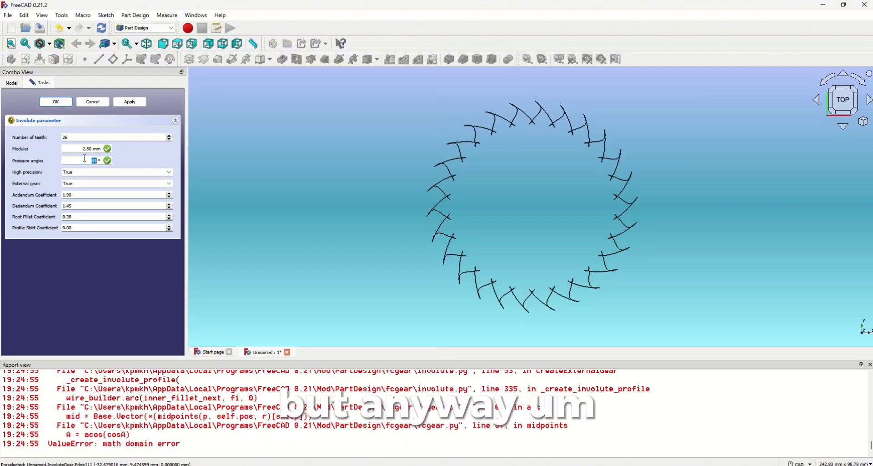
{"action": "left_click", "coordinate": [870, 365]}
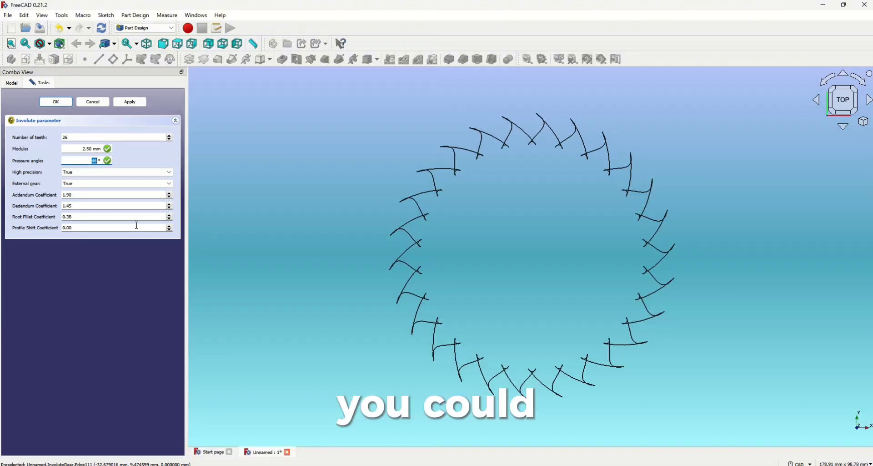
{"action": "scroll", "coordinate": [89, 161], "scroll_direction": "down", "scroll_amount": 20}
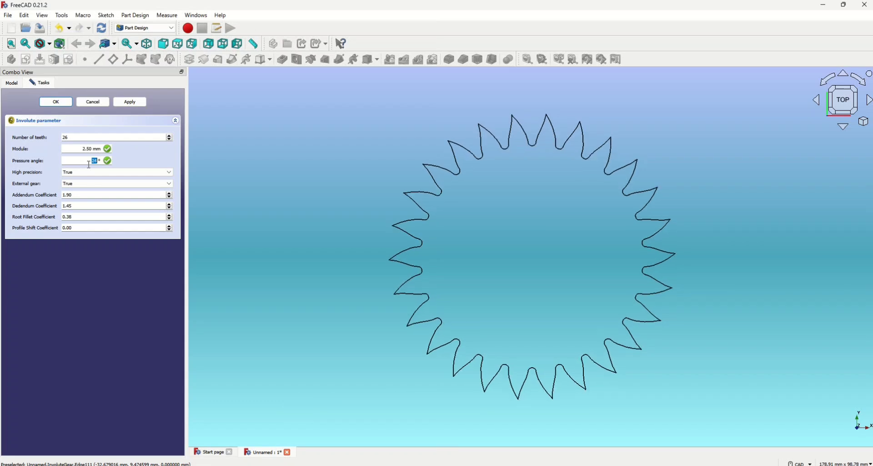
Step: Try a negative pressure angle of -18° on the gear and raise it back to 24°
{"action": "scroll", "coordinate": [89, 162], "scroll_direction": "down", "scroll_amount": 15}
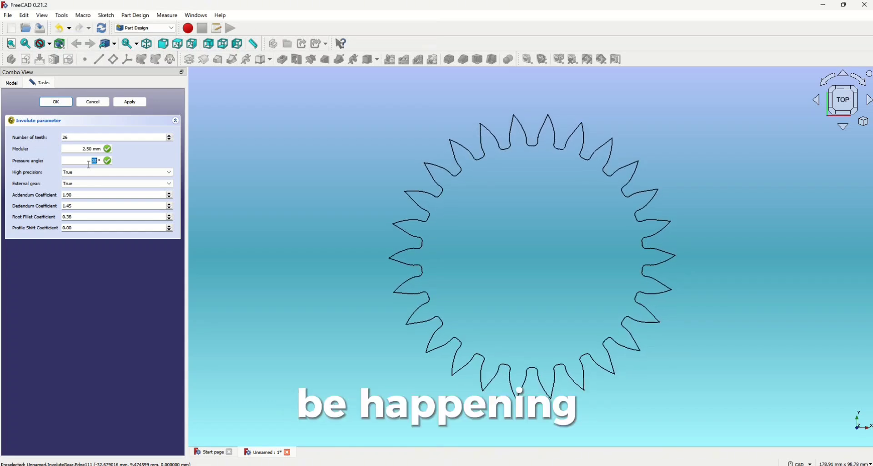
{"action": "scroll", "coordinate": [89, 161], "scroll_direction": "up", "scroll_amount": 8}
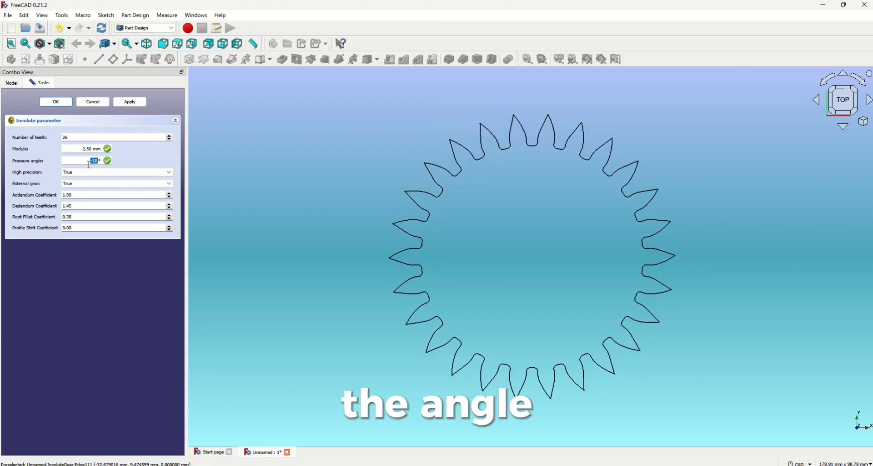
{"action": "scroll", "coordinate": [82, 173], "scroll_direction": "down", "scroll_amount": 1}
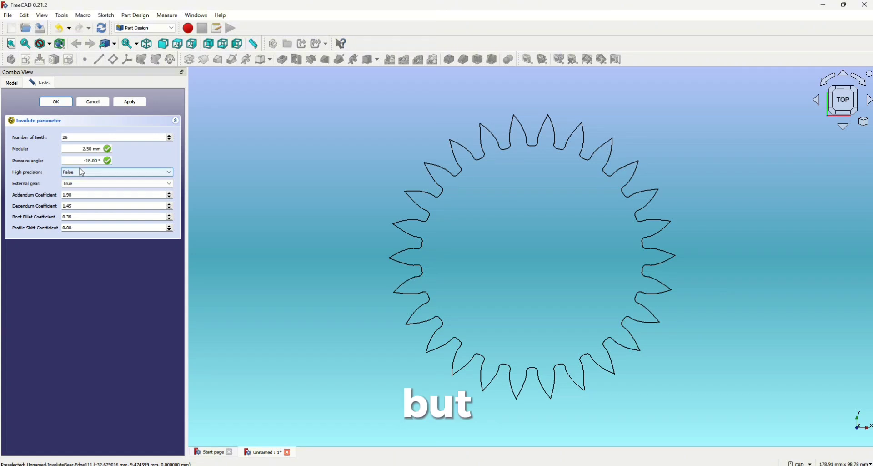
{"action": "scroll", "coordinate": [103, 161], "scroll_direction": "up", "scroll_amount": 4}
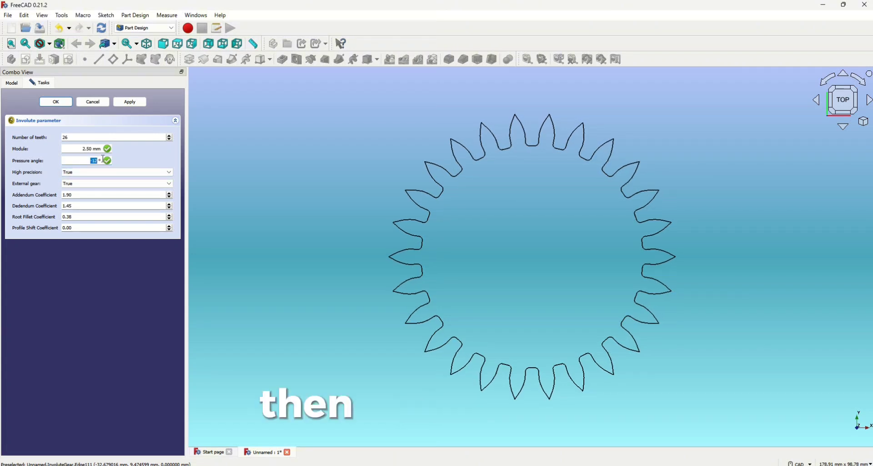
{"action": "scroll", "coordinate": [104, 159], "scroll_direction": "up", "scroll_amount": 4}
{"action": "scroll", "coordinate": [104, 159], "scroll_direction": "up", "scroll_amount": 20}
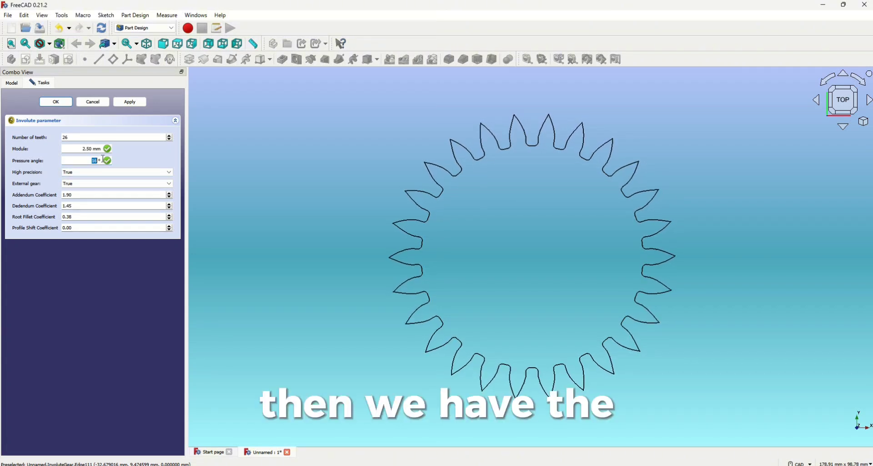
{"action": "scroll", "coordinate": [104, 159], "scroll_direction": "down", "scroll_amount": 2}
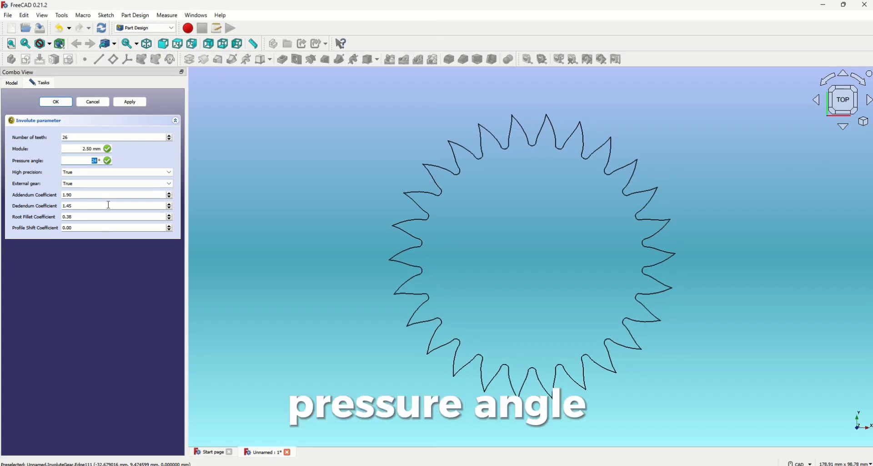
Step: Restore the gear's pressure angle to 20°
{"action": "key", "text": "Down"}
{"action": "key", "text": "Down"}
{"action": "key", "text": "Down"}
{"action": "key", "text": "Down"}
{"action": "left_click", "coordinate": [76, 242]}
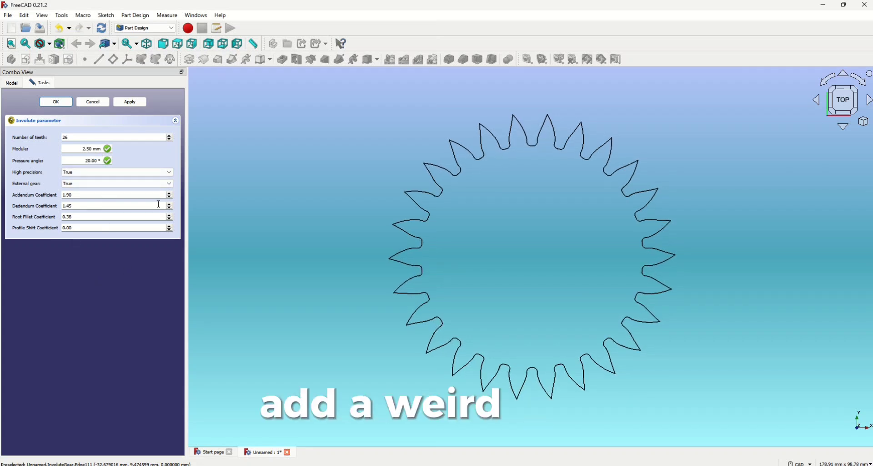
Step: Try addendum coefficients between 2.00 and 0.90, and settle on 1.05
{"action": "scroll", "coordinate": [157, 195], "scroll_direction": "up", "scroll_amount": 3}
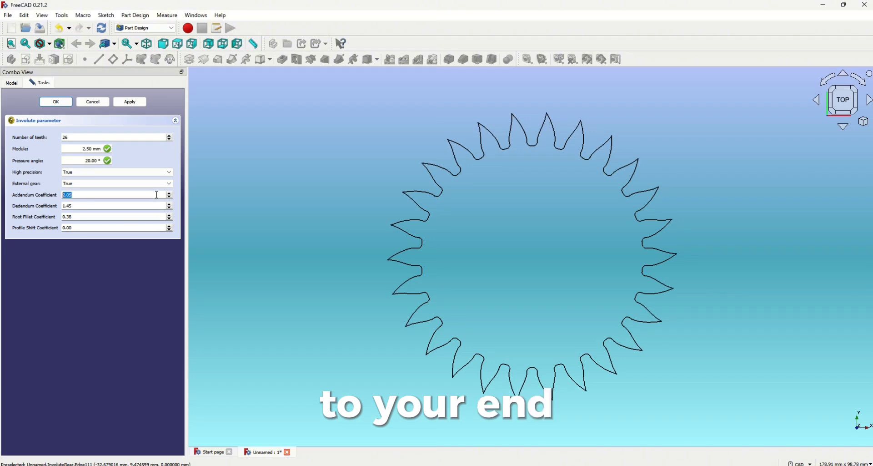
{"action": "scroll", "coordinate": [157, 195], "scroll_direction": "down", "scroll_amount": 2}
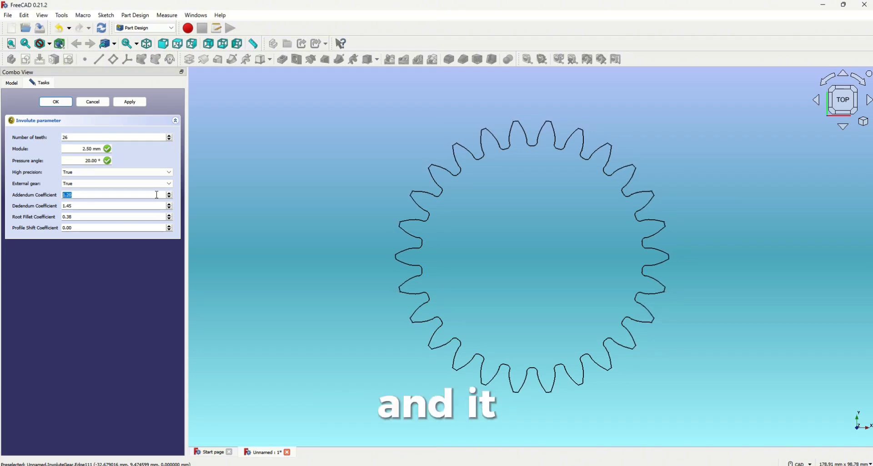
{"action": "scroll", "coordinate": [157, 195], "scroll_direction": "down", "scroll_amount": 3}
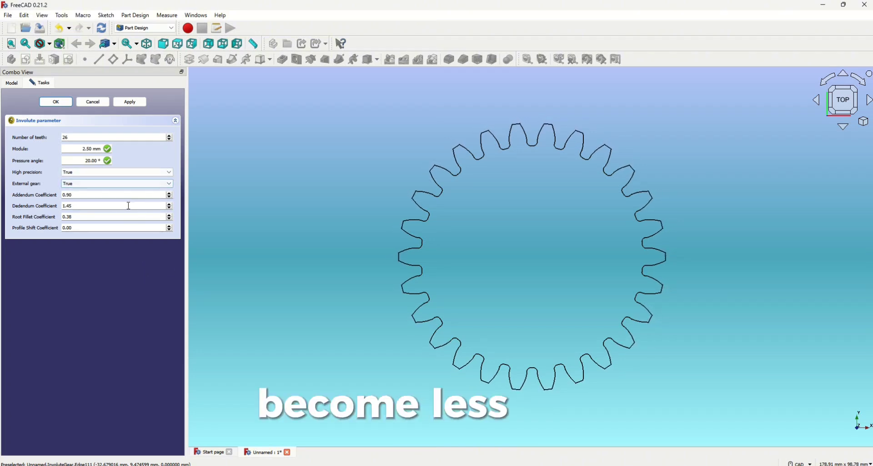
{"action": "scroll", "coordinate": [129, 196], "scroll_direction": "up", "scroll_amount": 15}
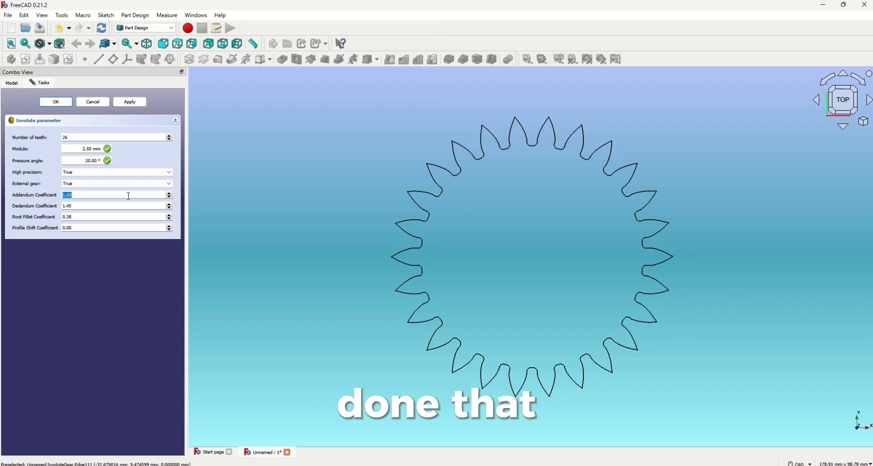
{"action": "scroll", "coordinate": [129, 196], "scroll_direction": "down", "scroll_amount": 3}
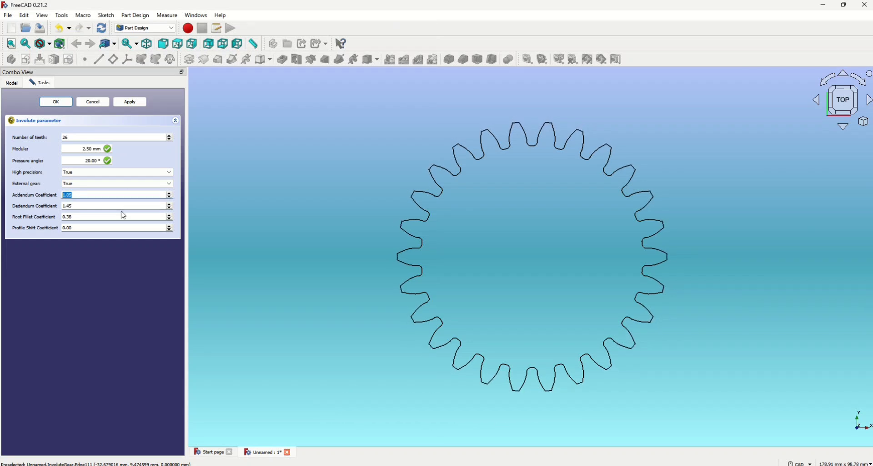
Step: Try dedendum coefficients up to 5.00 for deeper tooth gaps, and settle on 2.30
{"action": "scroll", "coordinate": [128, 208], "scroll_direction": "up", "scroll_amount": 1}
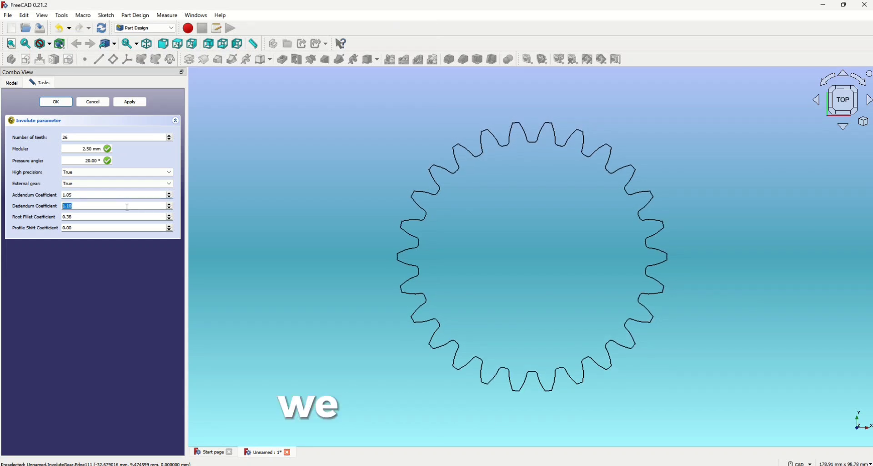
{"action": "scroll", "coordinate": [127, 207], "scroll_direction": "up", "scroll_amount": 20}
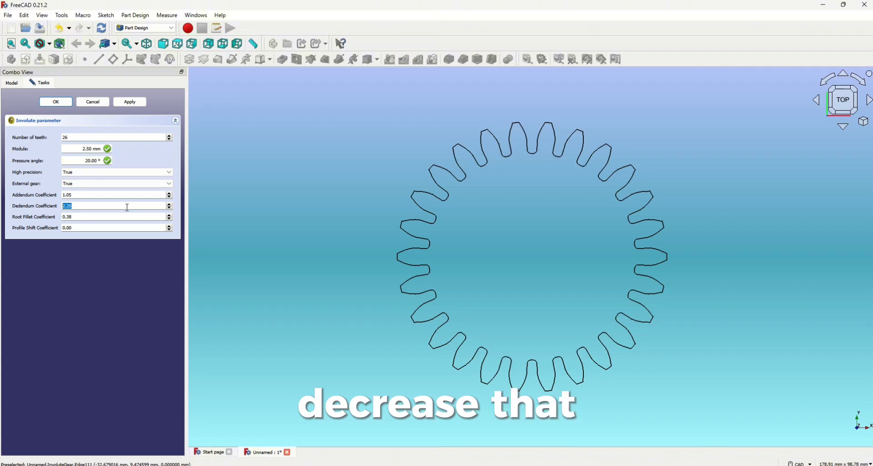
{"action": "scroll", "coordinate": [128, 208], "scroll_direction": "up", "scroll_amount": 15}
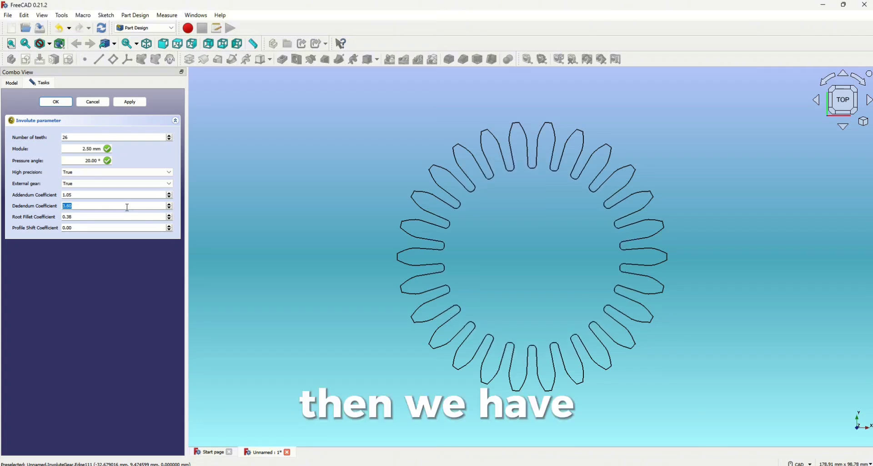
{"action": "scroll", "coordinate": [127, 207], "scroll_direction": "up", "scroll_amount": 19}
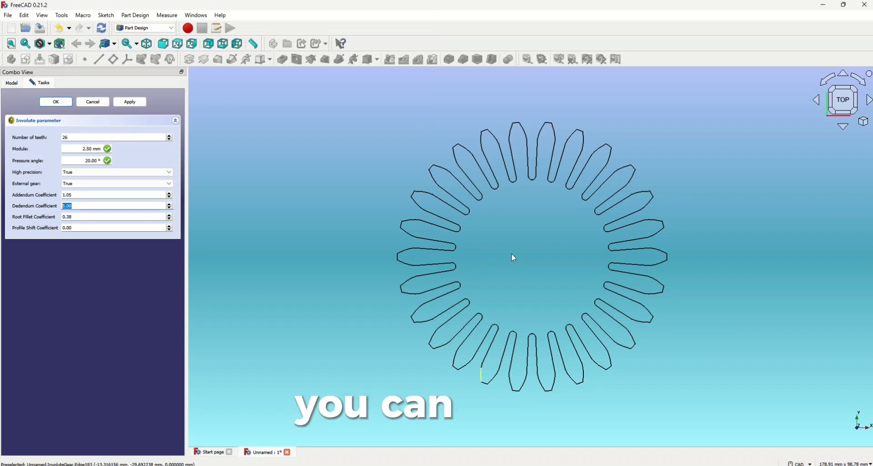
{"action": "scroll", "coordinate": [150, 205], "scroll_direction": "down", "scroll_amount": 20}
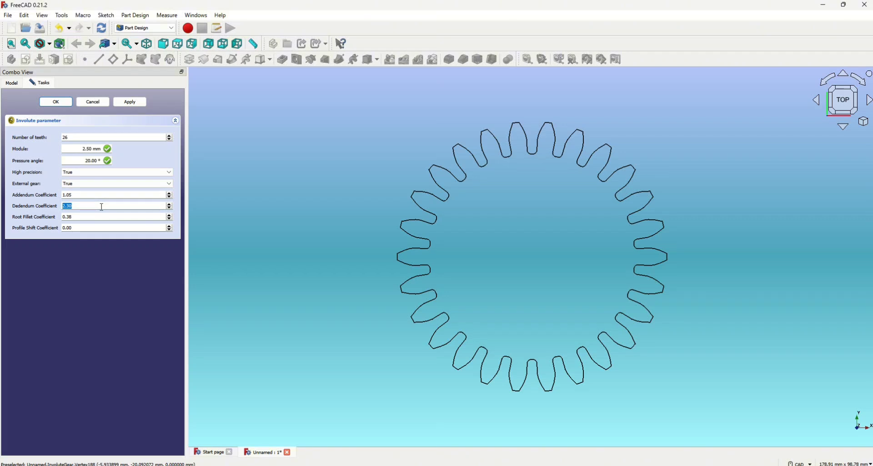
Step: Raise the gear's root fillet coefficient to 1.22
{"action": "scroll", "coordinate": [99, 215], "scroll_direction": "up", "scroll_amount": 1}
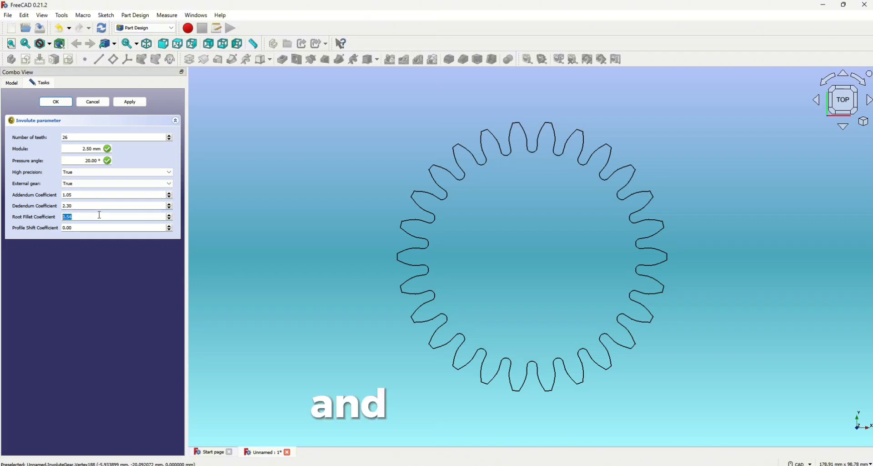
{"action": "scroll", "coordinate": [99, 215], "scroll_direction": "up", "scroll_amount": 5}
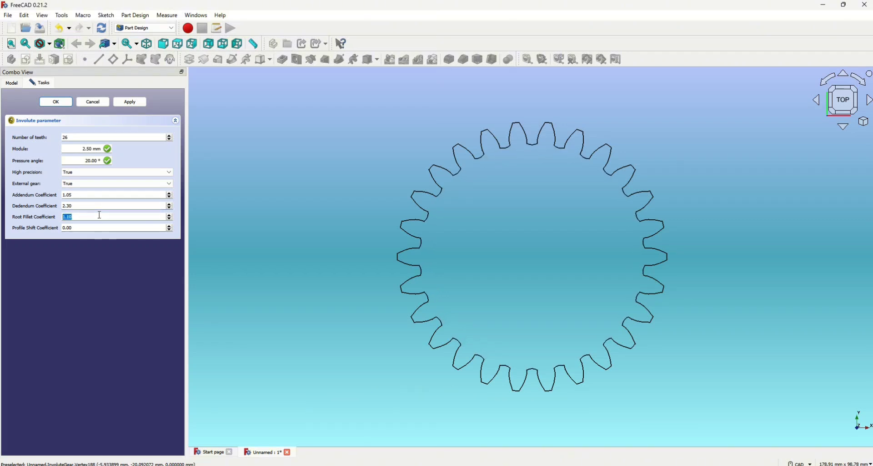
{"action": "scroll", "coordinate": [95, 228], "scroll_direction": "up", "scroll_amount": 18}
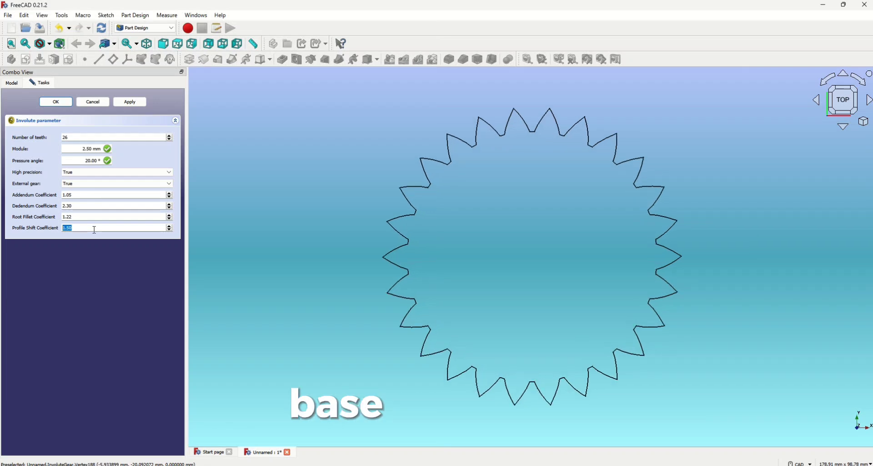
Step: Try profile shift coefficients up to 3.00 and down to -2.10, and close the error report
{"action": "scroll", "coordinate": [94, 229], "scroll_direction": "up", "scroll_amount": 2}
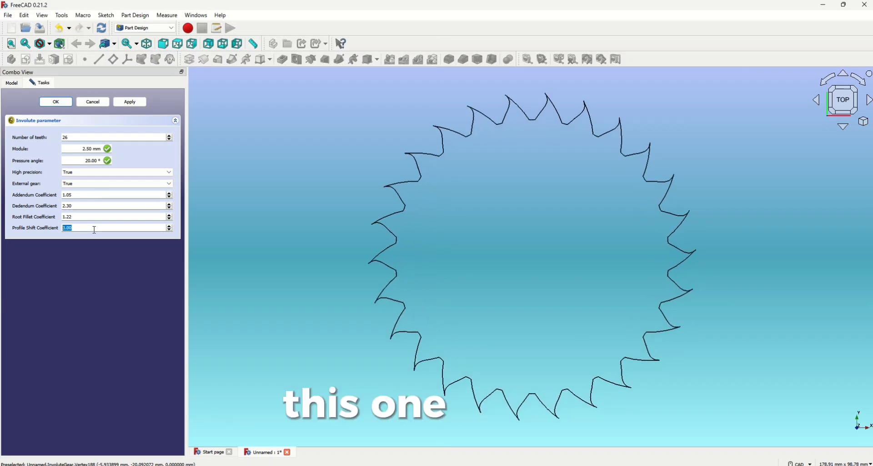
{"action": "scroll", "coordinate": [94, 229], "scroll_direction": "down", "scroll_amount": 20}
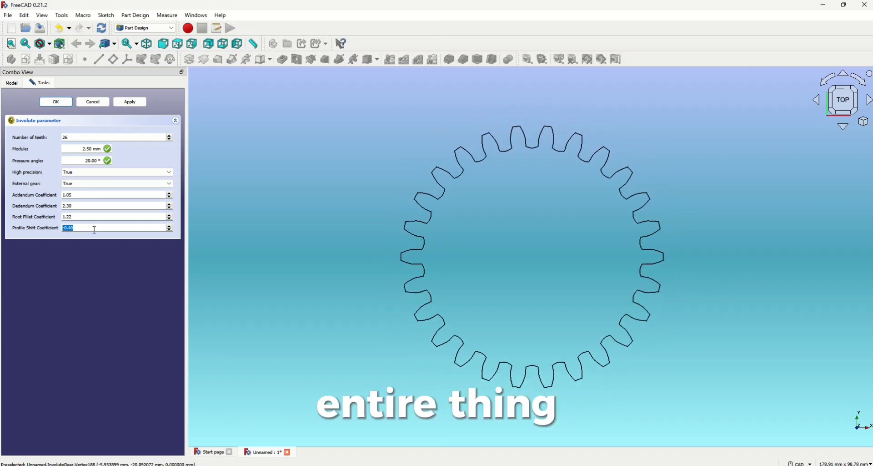
{"action": "scroll", "coordinate": [94, 229], "scroll_direction": "down", "scroll_amount": 7}
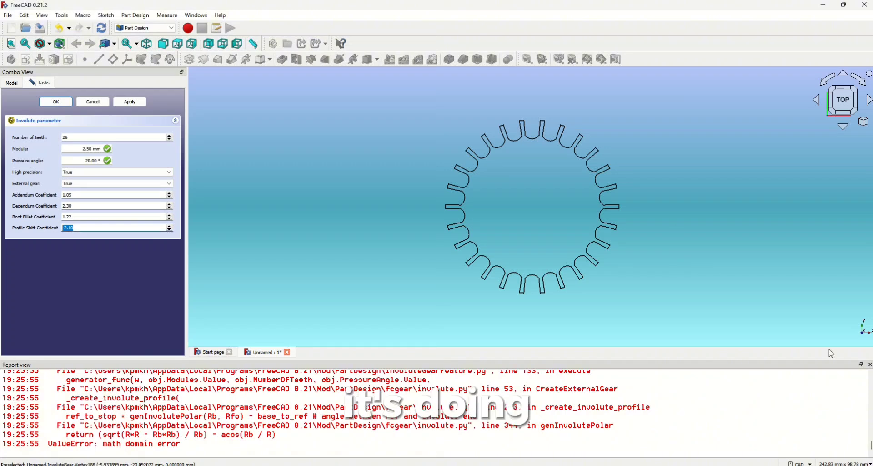
{"action": "left_click", "coordinate": [870, 364]}
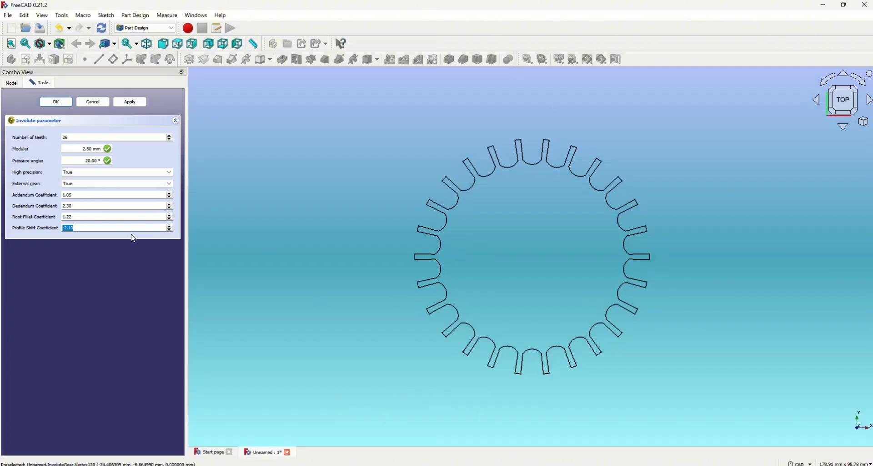
Step: Try higher profile shift coefficients on the gear, and settle on 0.10
{"action": "scroll", "coordinate": [137, 228], "scroll_direction": "up", "scroll_amount": 13}
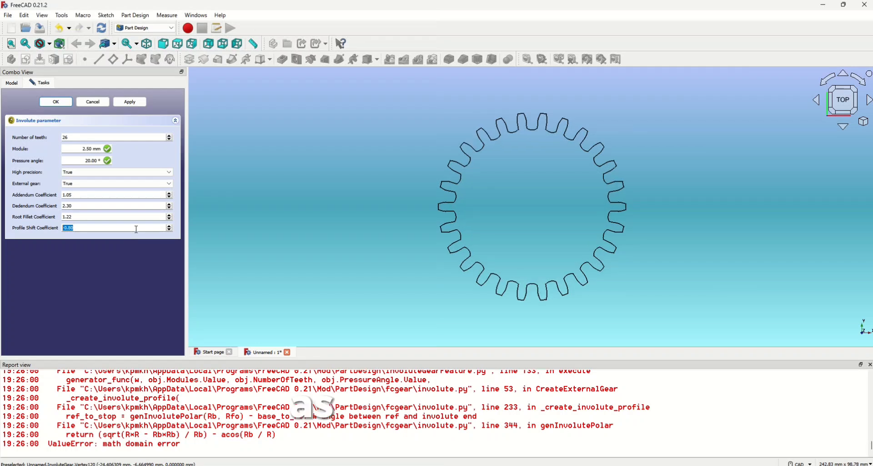
{"action": "left_click", "coordinate": [870, 365]}
{"action": "scroll", "coordinate": [128, 228], "scroll_direction": "up", "scroll_amount": 9}
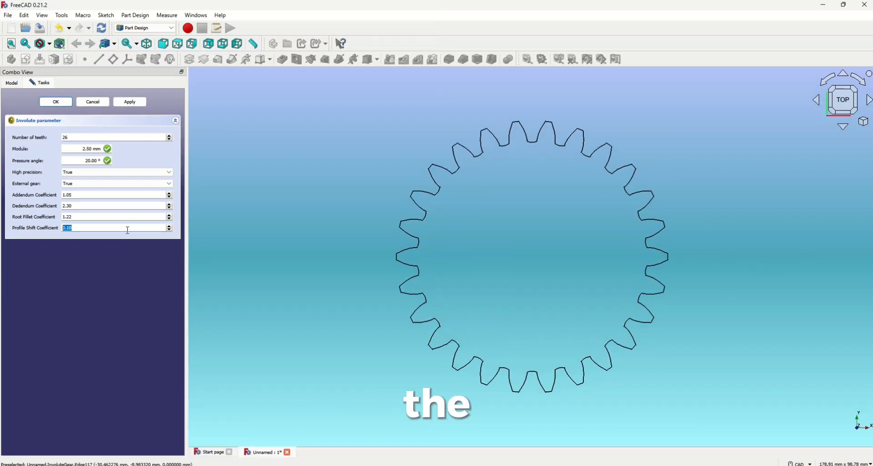
{"action": "scroll", "coordinate": [128, 229], "scroll_direction": "up", "scroll_amount": 7}
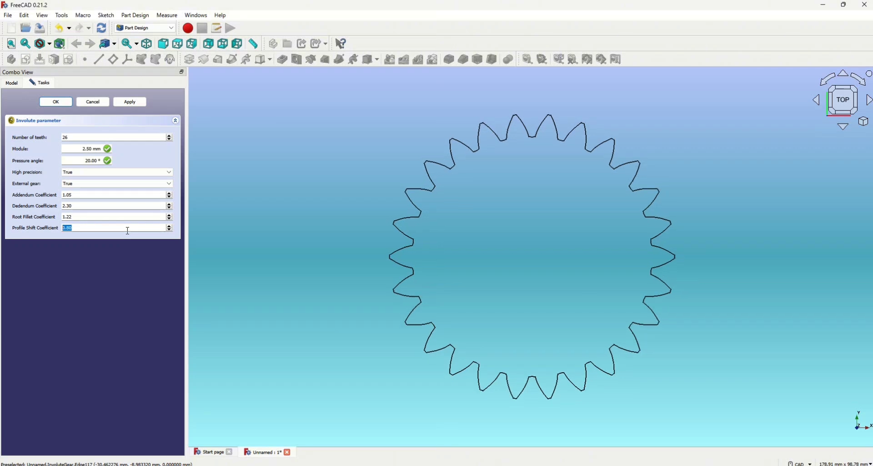
{"action": "scroll", "coordinate": [128, 229], "scroll_direction": "down", "scroll_amount": 7}
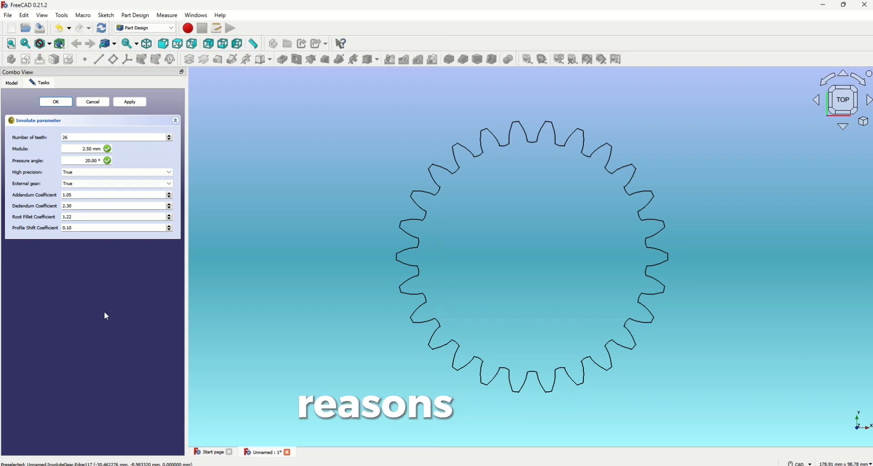
Step: Increase the gear's number of teeth to 55 and accept the involute parameters
{"action": "left_click", "coordinate": [169, 136]}
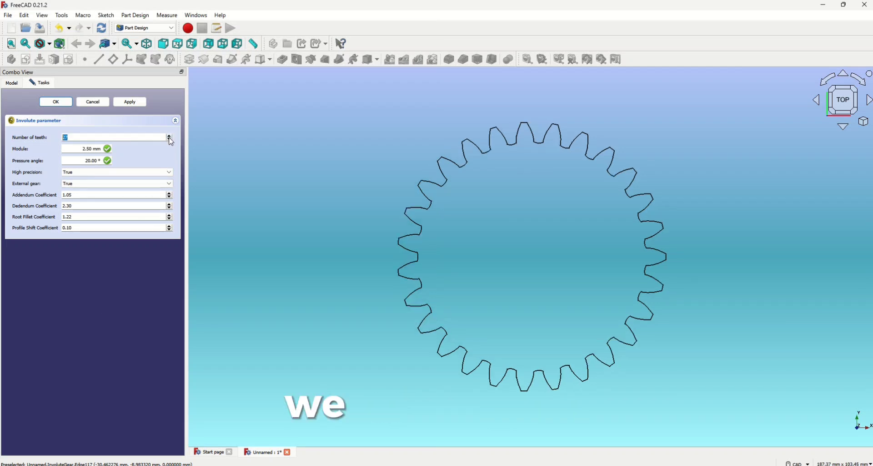
{"action": "scroll", "coordinate": [170, 140], "scroll_direction": "up", "scroll_amount": 13}
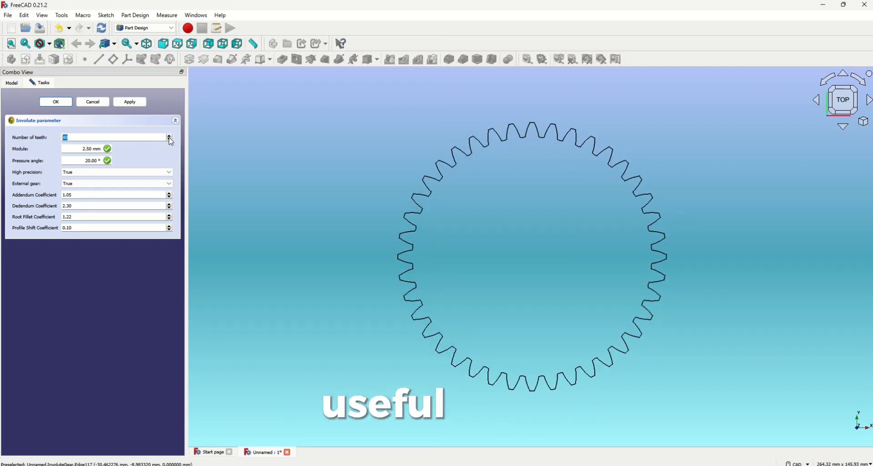
{"action": "scroll", "coordinate": [171, 142], "scroll_direction": "up", "scroll_amount": 12}
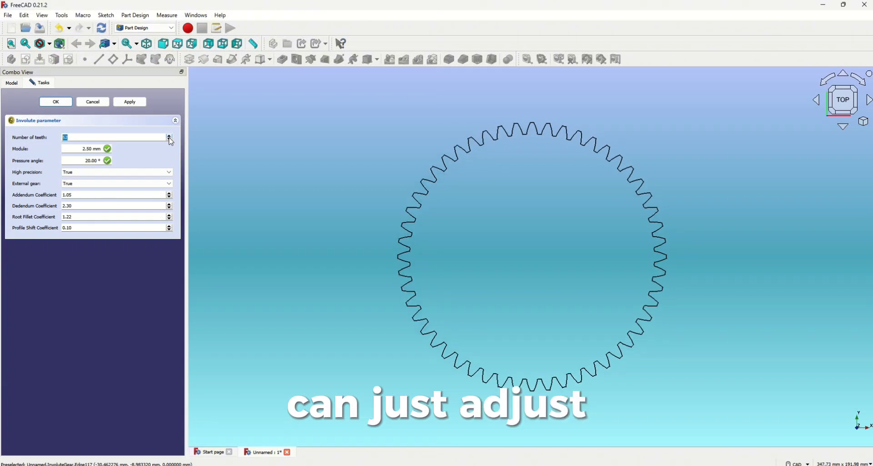
{"action": "scroll", "coordinate": [171, 142], "scroll_direction": "up", "scroll_amount": 3}
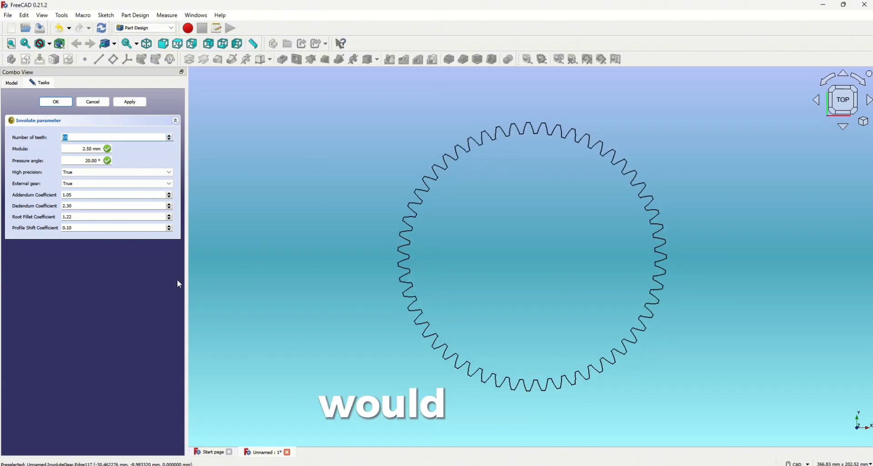
{"action": "left_click", "coordinate": [56, 102]}
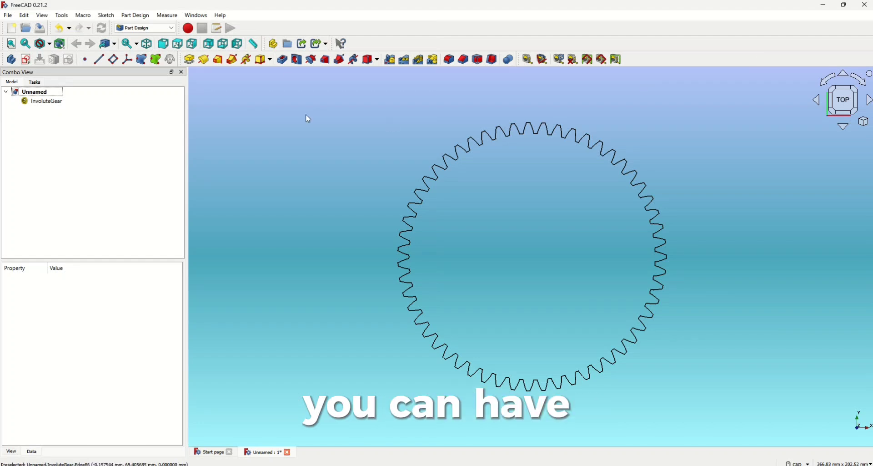
Step: Create a new body in the document, leaving the feature selection without choosing anything
{"action": "left_click", "coordinate": [147, 44]}
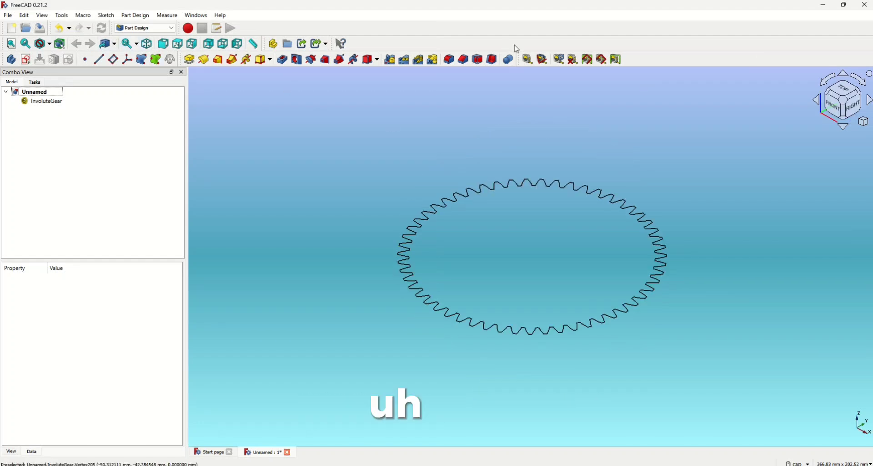
{"action": "left_click", "coordinate": [511, 62]}
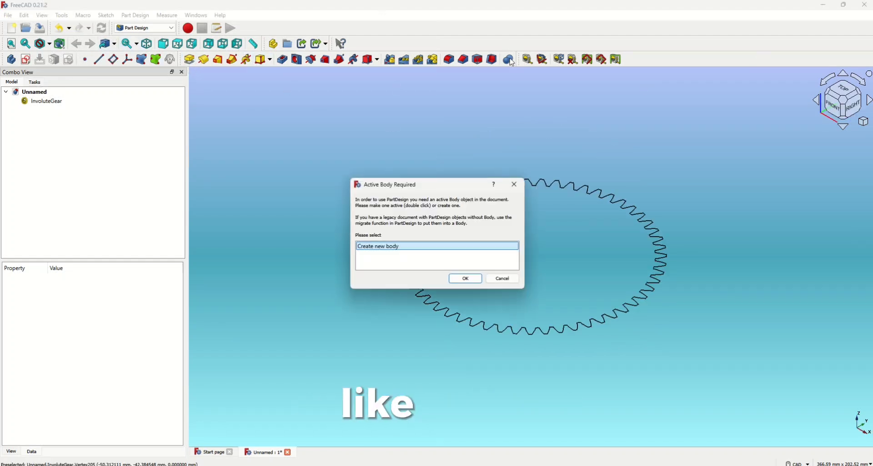
{"action": "left_click", "coordinate": [466, 278]}
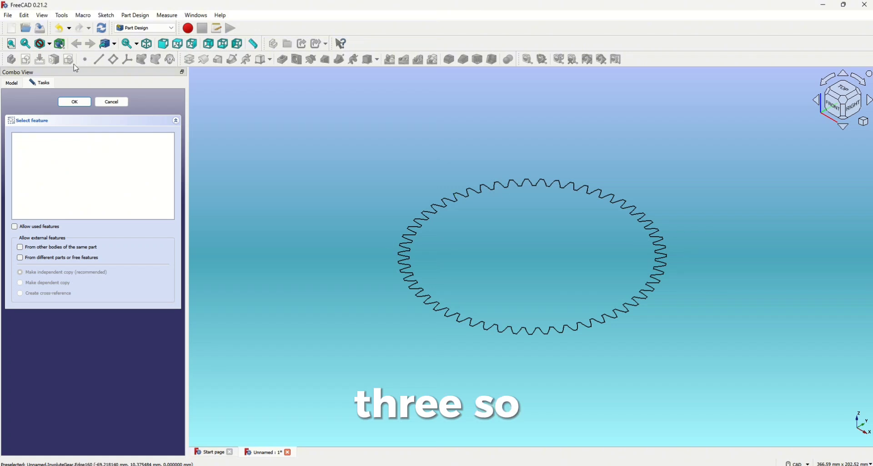
{"action": "left_click", "coordinate": [110, 103]}
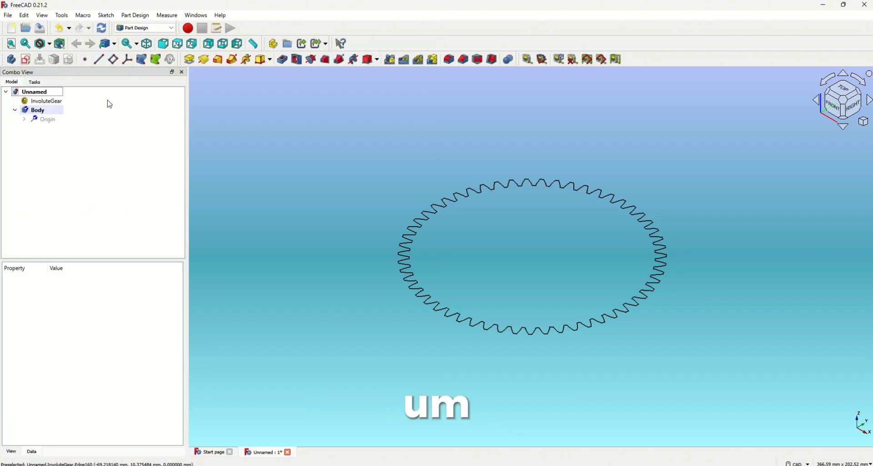
Step: Move the InvoluteGear profile into the new body
{"action": "left_click", "coordinate": [193, 61]}
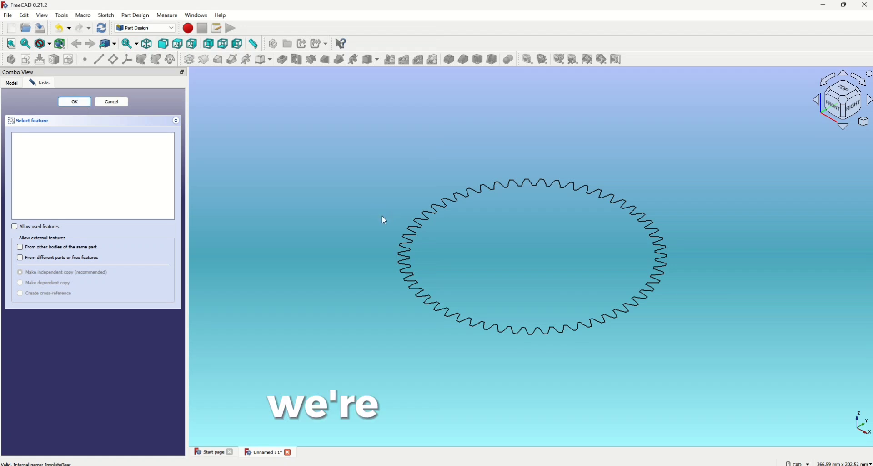
{"action": "left_click", "coordinate": [117, 103]}
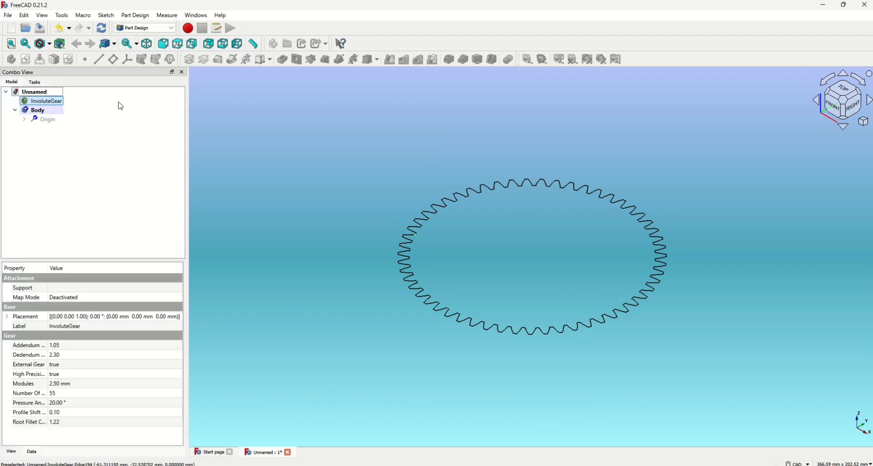
{"action": "left_click_drag", "start_coordinate": [57, 118], "coordinate": [50, 111]}
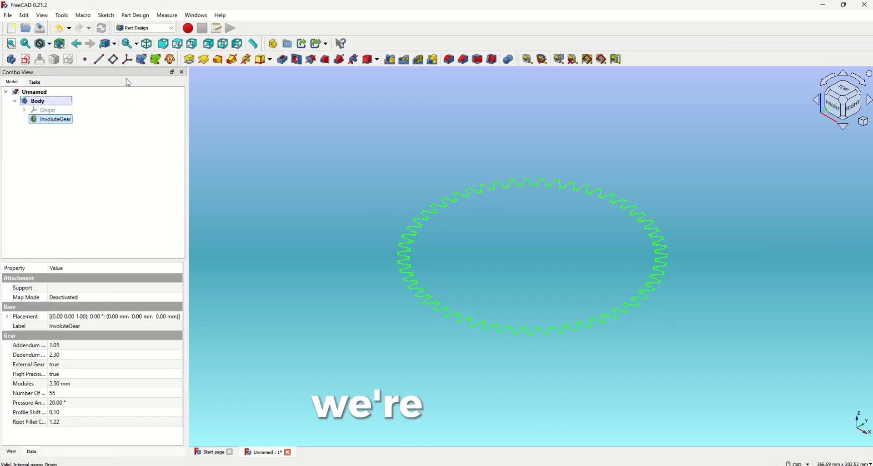
Step: Pad the involute gear profile to a length of 30 mm
{"action": "left_click", "coordinate": [190, 59]}
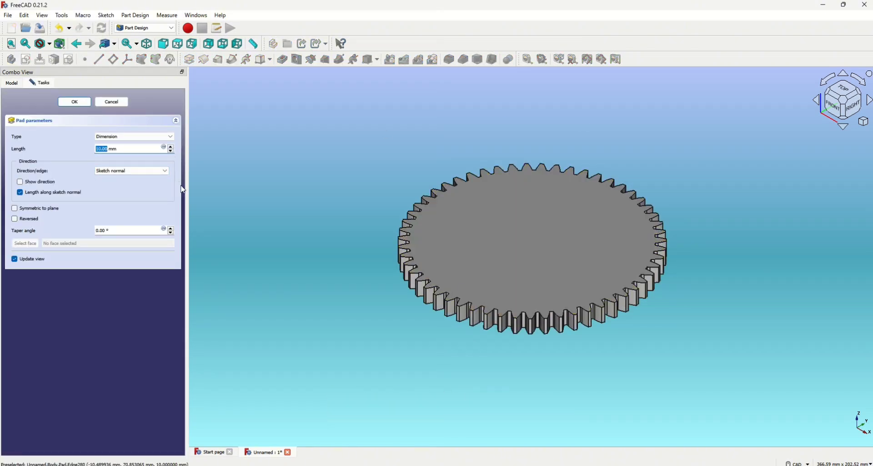
{"action": "type", "text": "30"}
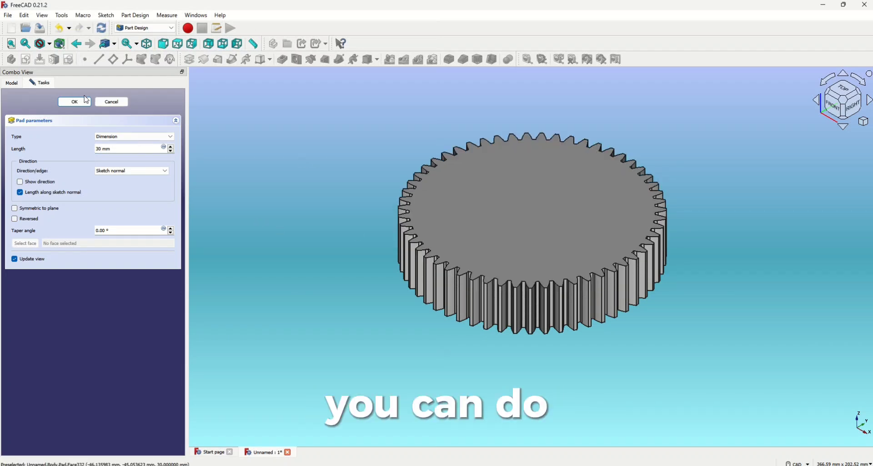
{"action": "key", "text": "Return"}
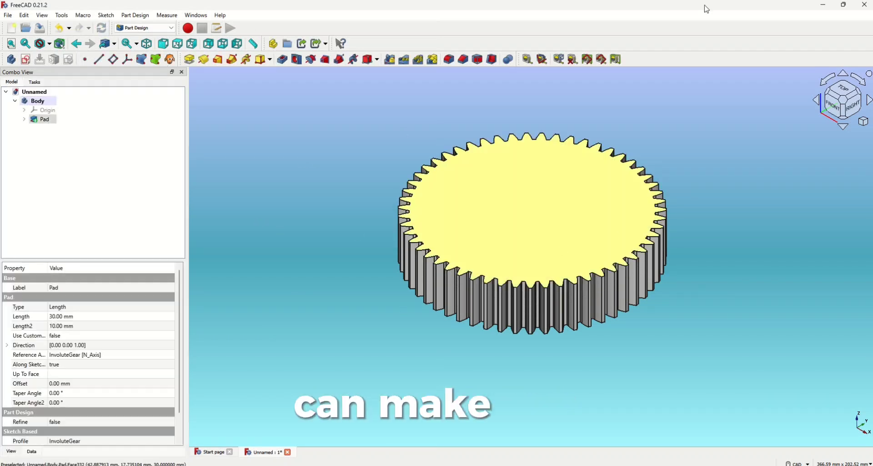
{"action": "left_click", "coordinate": [483, 173]}
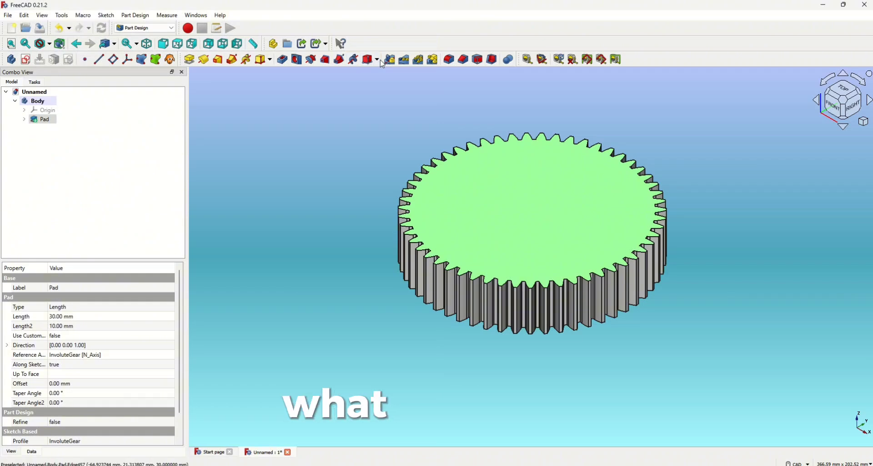
{"action": "left_click", "coordinate": [377, 59]}
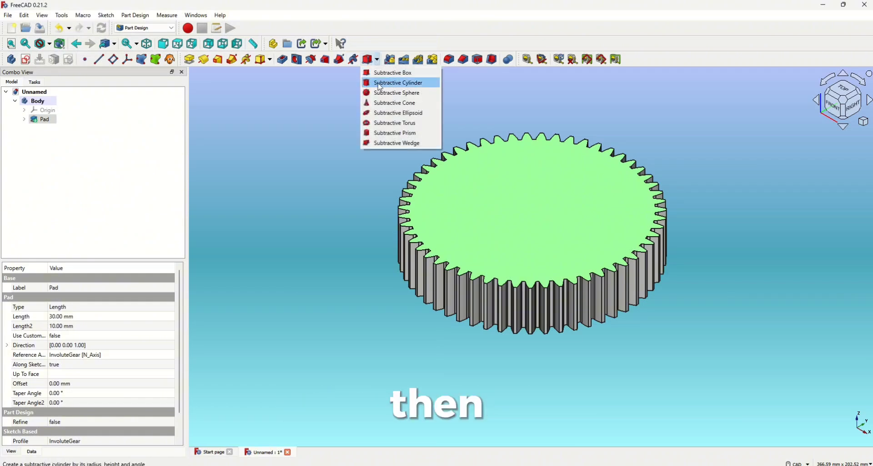
{"action": "left_click", "coordinate": [388, 133]}
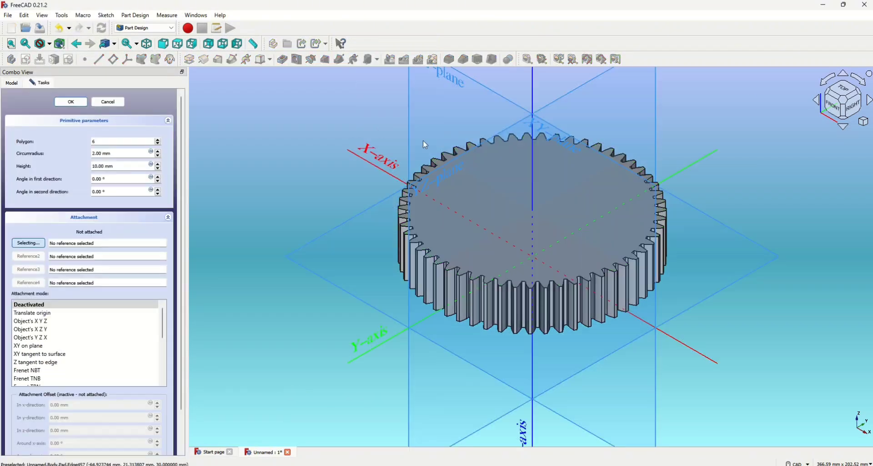
{"action": "key", "text": "Escape"}
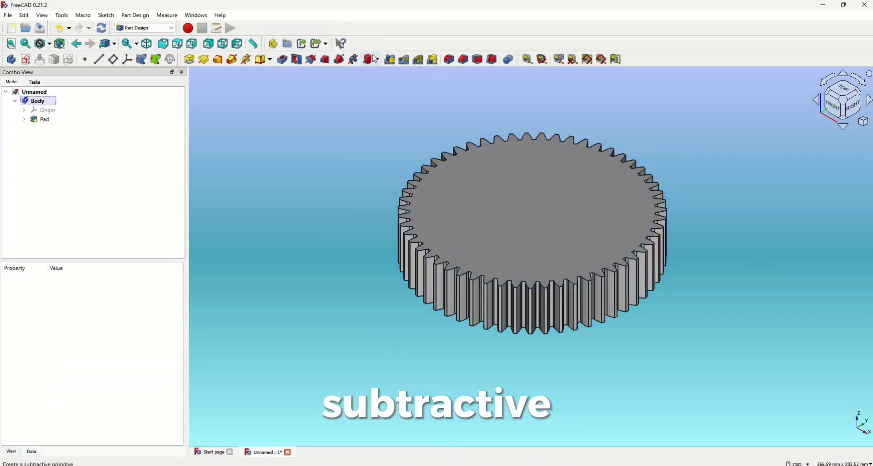
Step: Add a subtractive cylinder attached to the gear's top face in XY on plane mode
{"action": "left_click", "coordinate": [377, 59]}
{"action": "left_click", "coordinate": [392, 84]}
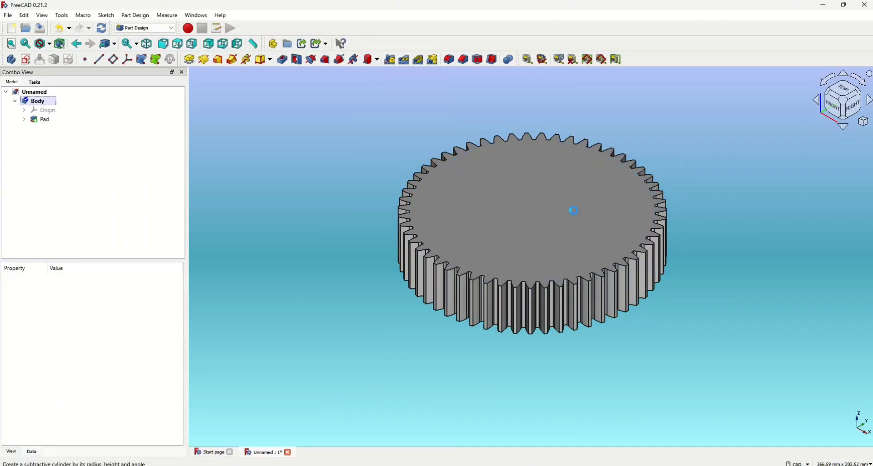
{"action": "left_click", "coordinate": [545, 222]}
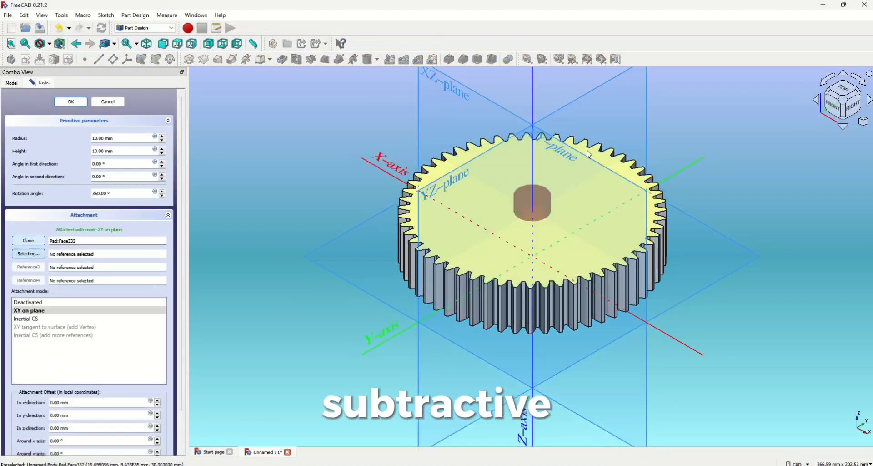
Step: Try larger radii for the subtractive cylinder, and settle on 18 mm
{"action": "left_click", "coordinate": [120, 137]}
{"action": "scroll", "coordinate": [99, 140], "scroll_direction": "up", "scroll_amount": 16}
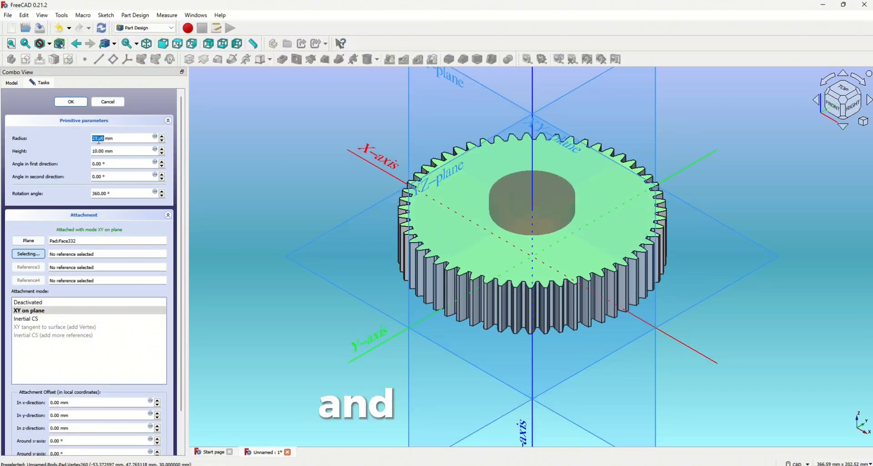
{"action": "scroll", "coordinate": [98, 140], "scroll_direction": "down", "scroll_amount": 5}
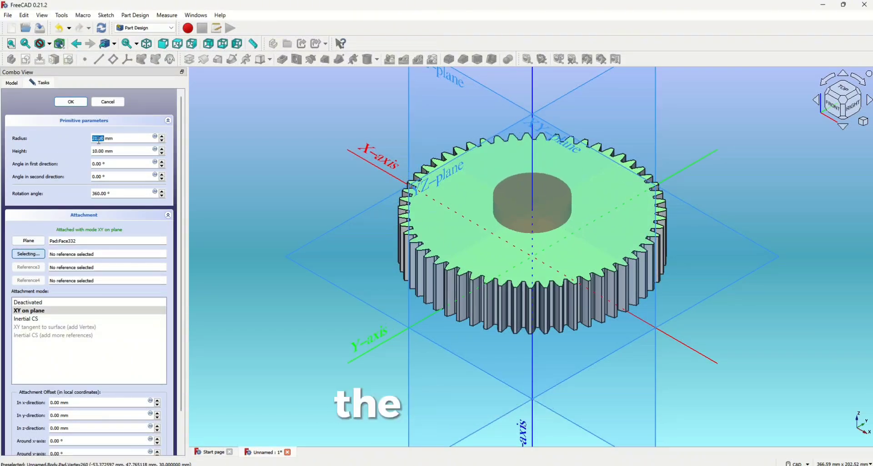
{"action": "left_click", "coordinate": [98, 140]}
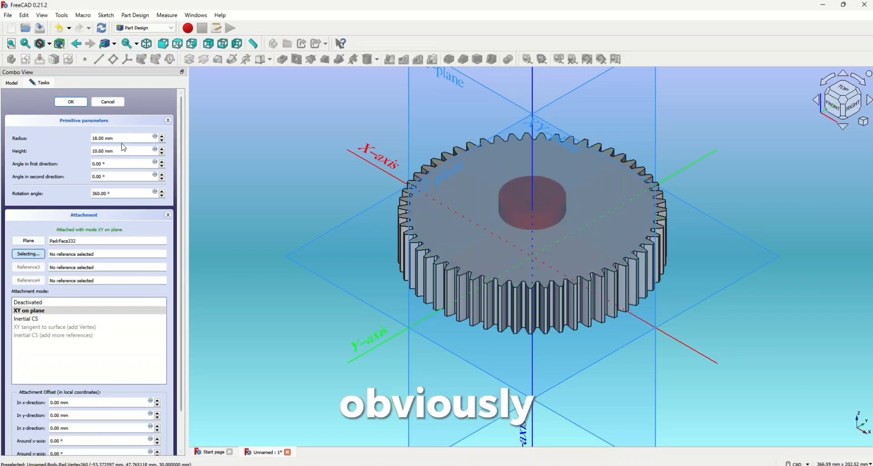
Step: Increase the subtractive cylinder's height to 57 mm
{"action": "scroll", "coordinate": [105, 150], "scroll_direction": "up", "scroll_amount": 1}
{"action": "scroll", "coordinate": [105, 150], "scroll_direction": "up", "scroll_amount": 20}
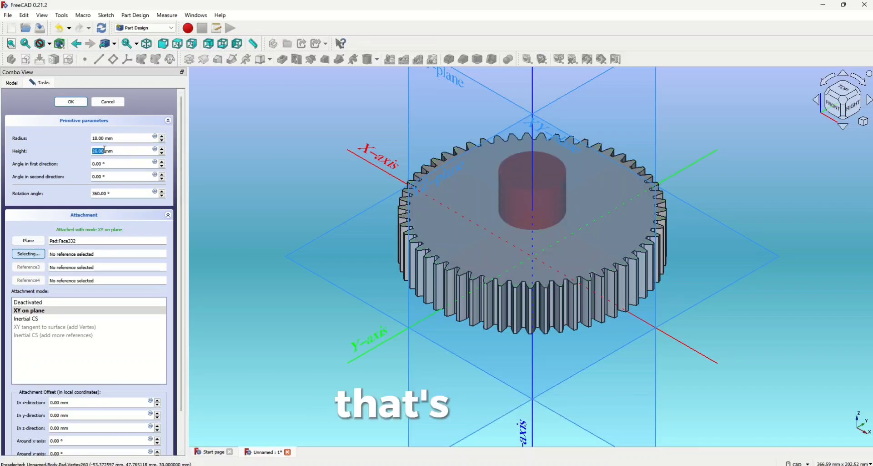
{"action": "scroll", "coordinate": [102, 149], "scroll_direction": "up", "scroll_amount": 8}
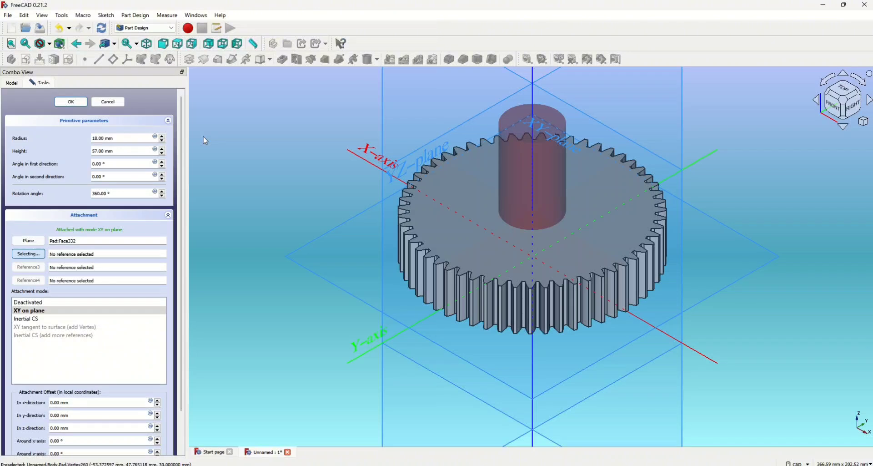
Step: In front view, offset the subtractive cylinder -45 mm in the z-direction so it passes through the gear's full thickness
{"action": "key", "text": "1"}
{"action": "scroll", "coordinate": [53, 261], "scroll_direction": "down", "scroll_amount": 1}
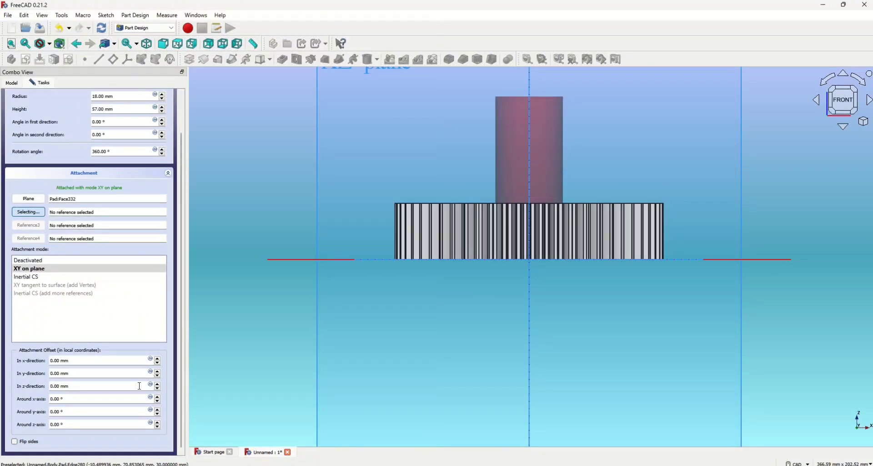
{"action": "scroll", "coordinate": [139, 385], "scroll_direction": "down", "scroll_amount": 20}
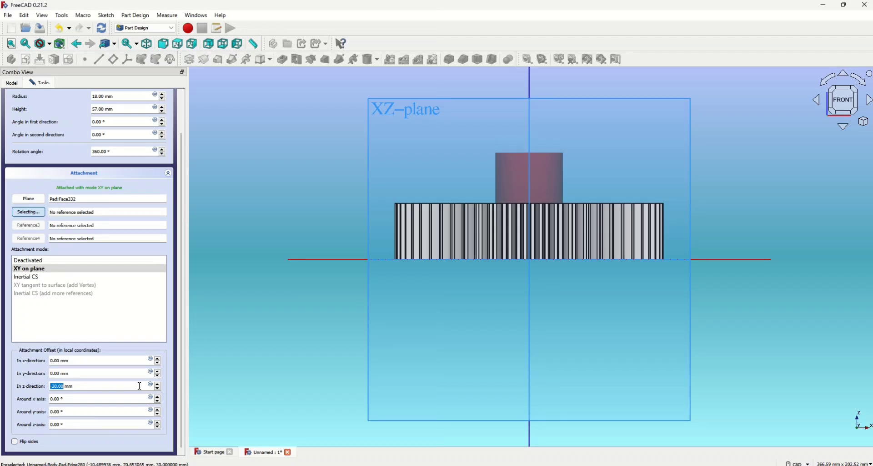
{"action": "scroll", "coordinate": [139, 385], "scroll_direction": "down", "scroll_amount": 18}
{"action": "scroll", "coordinate": [140, 386], "scroll_direction": "up", "scroll_amount": 2}
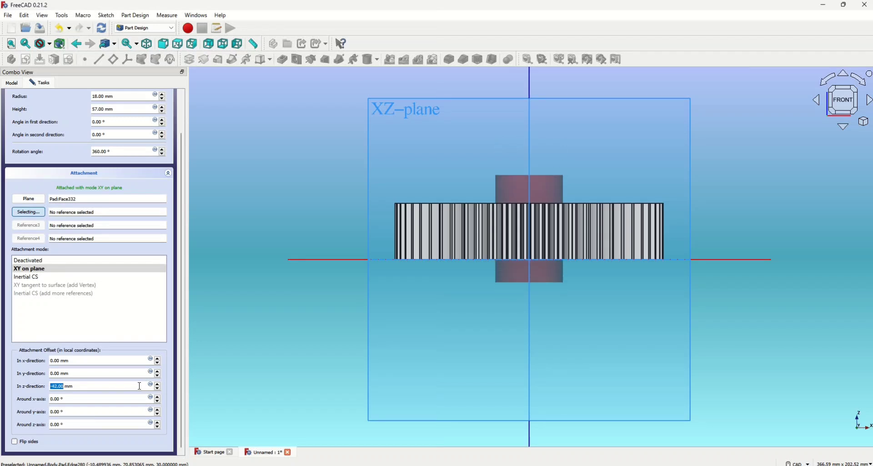
{"action": "scroll", "coordinate": [140, 385], "scroll_direction": "down", "scroll_amount": 3}
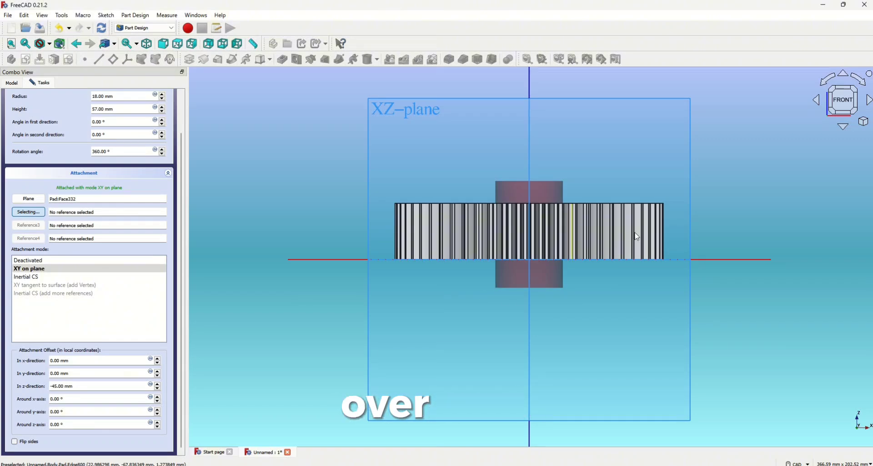
Step: Check the cylinder in isometric view and apply it to cut the central bore through the gear
{"action": "left_click", "coordinate": [147, 43]}
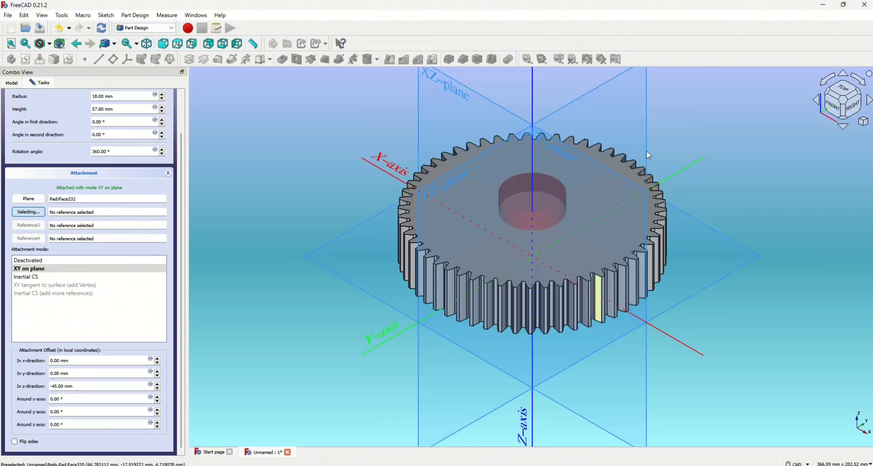
{"action": "scroll", "coordinate": [122, 187], "scroll_direction": "up", "scroll_amount": 2}
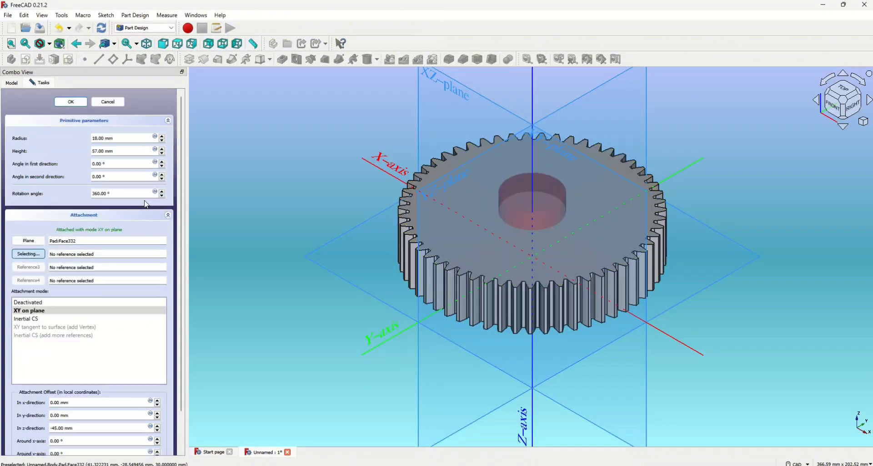
{"action": "left_click", "coordinate": [71, 101]}
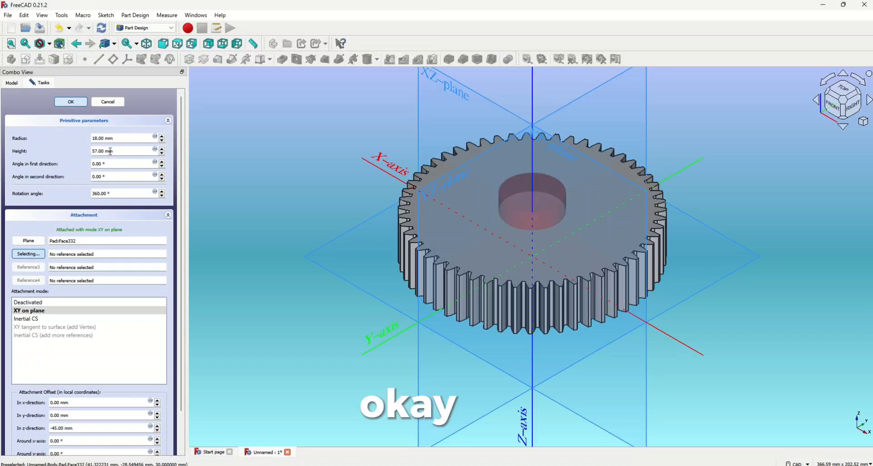
{"action": "scroll", "coordinate": [540, 201], "scroll_direction": "up", "scroll_amount": 2}
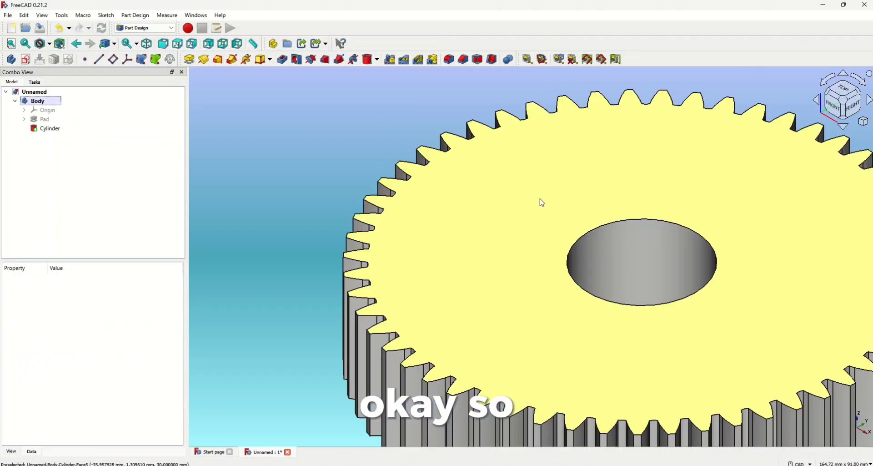
{"action": "scroll", "coordinate": [364, 146], "scroll_direction": "down", "scroll_amount": 3}
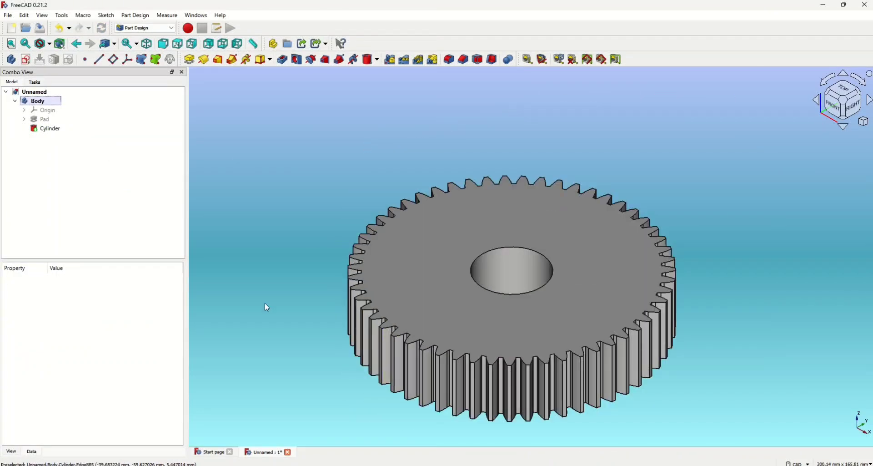